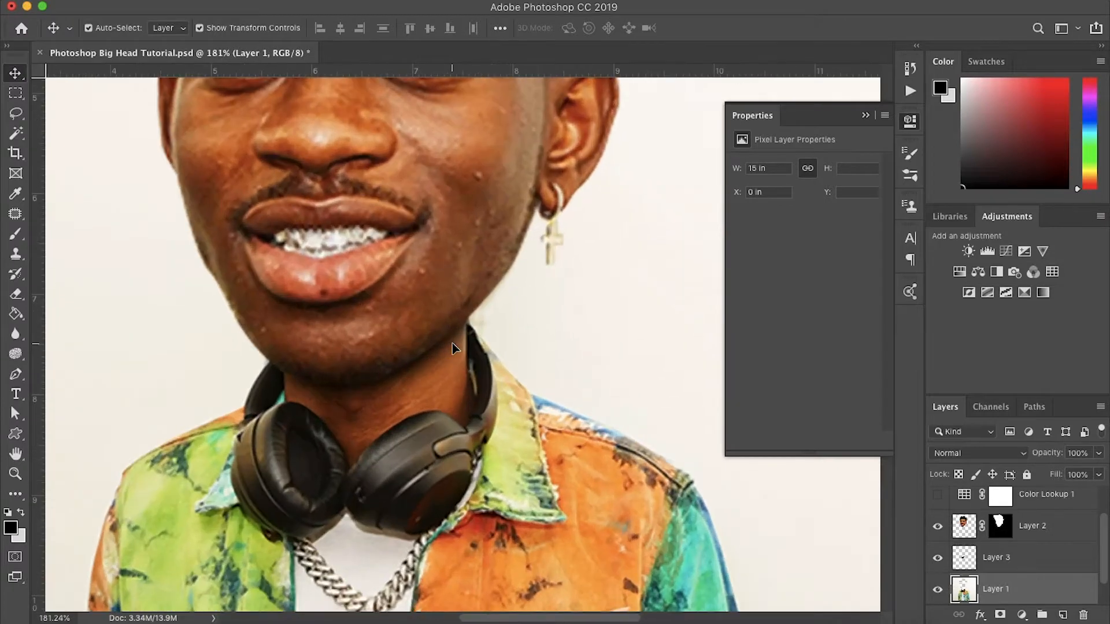
# Hide Layer 1, Layer 2 and Layer 3, and show Layer 4 containing the original portrait.
pyautogui.click(937, 558)
pyautogui.press('super+alt+shift+e')
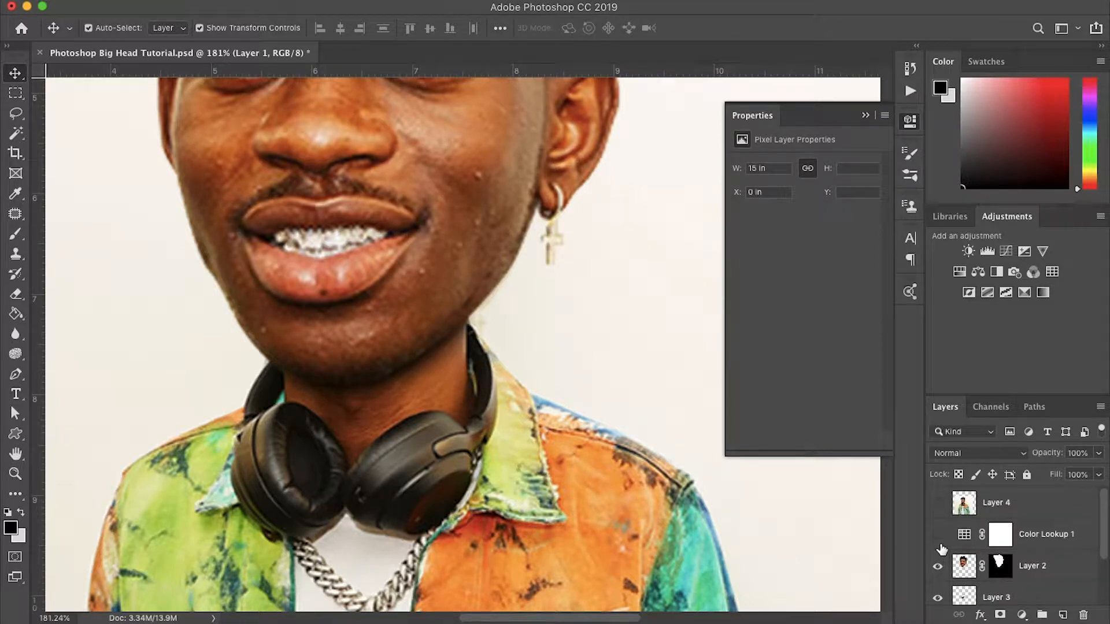
pyautogui.click(937, 565)
pyautogui.scroll(-2, 937, 560)
pyautogui.click(937, 557)
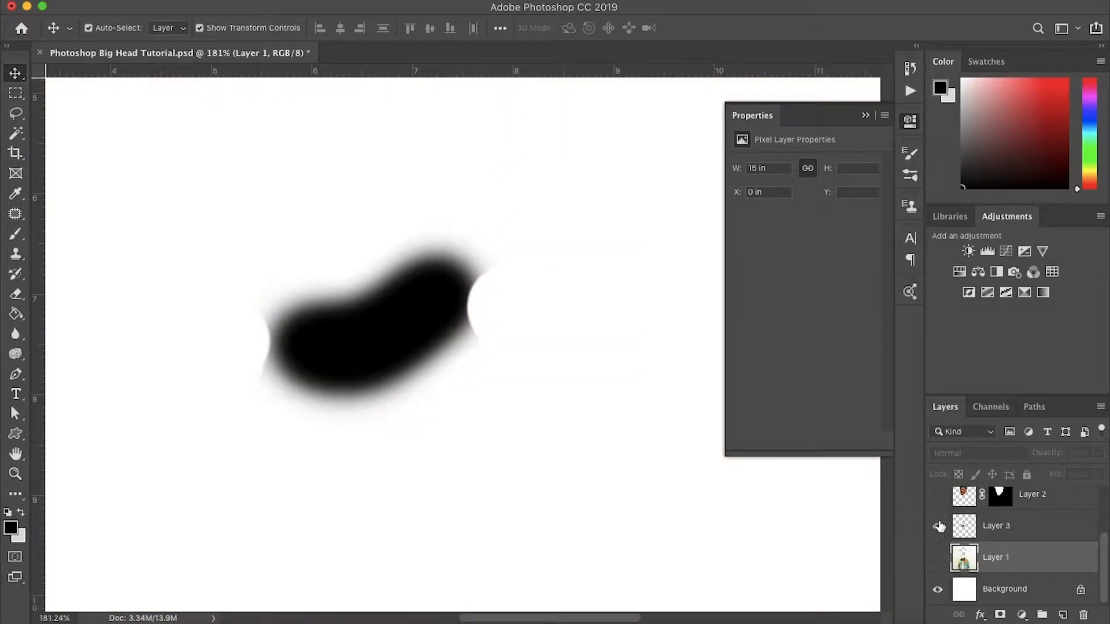
pyautogui.click(939, 525)
pyautogui.scroll(2, 939, 526)
pyautogui.click(938, 503)
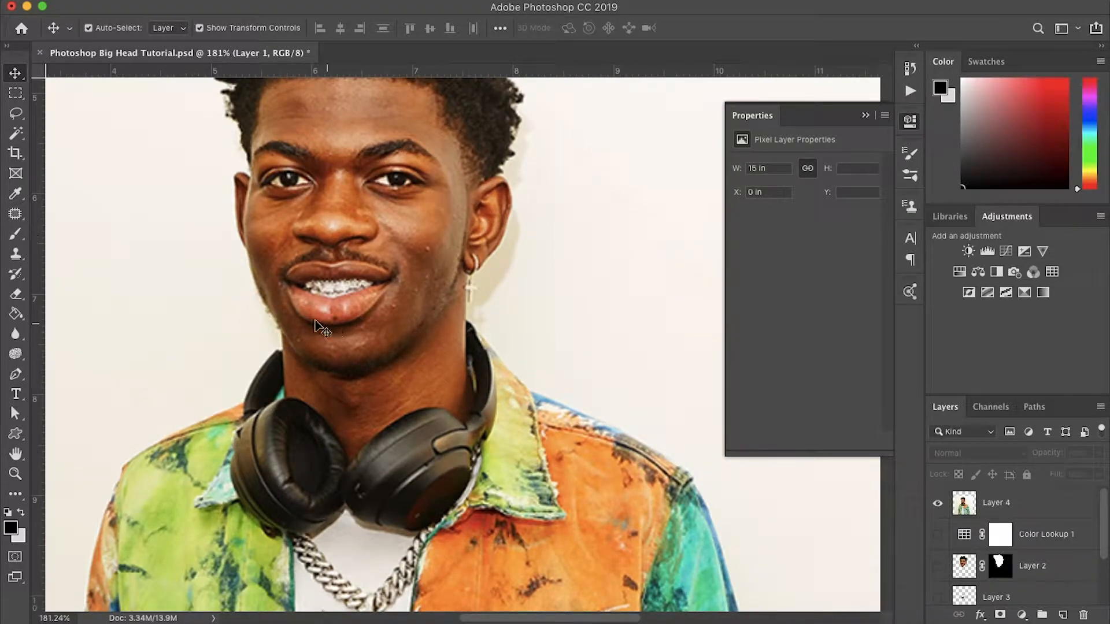
# Trace a Pen tool path along the jawline, from the left cheek under the chin up to the earlobe beside the earring.
pyautogui.scroll(3, 218, 275)
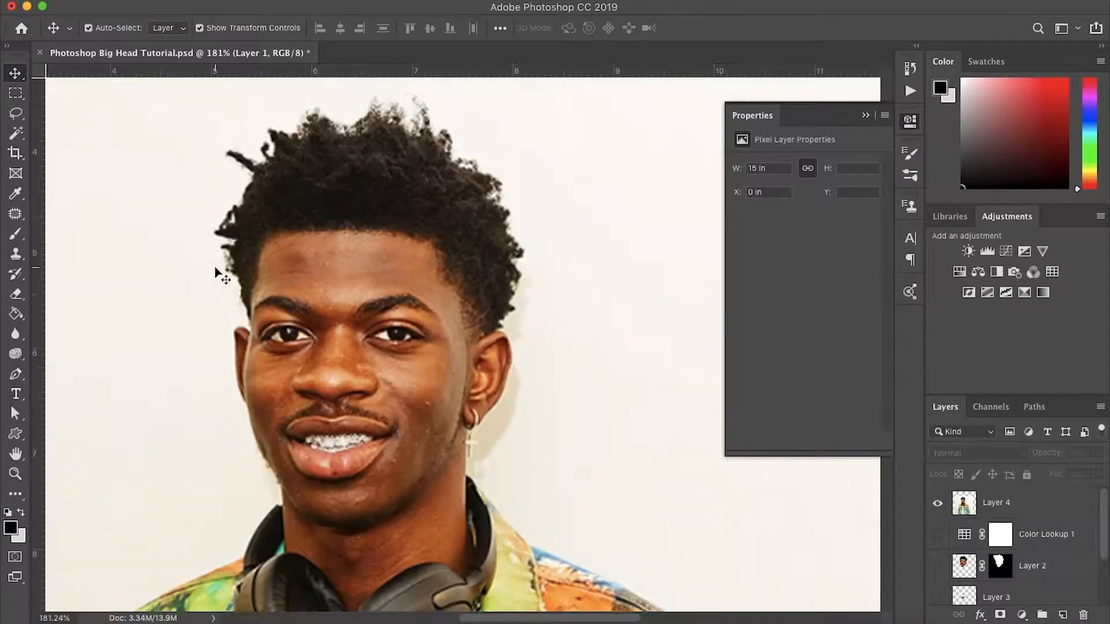
pyautogui.scroll(1, 218, 276)
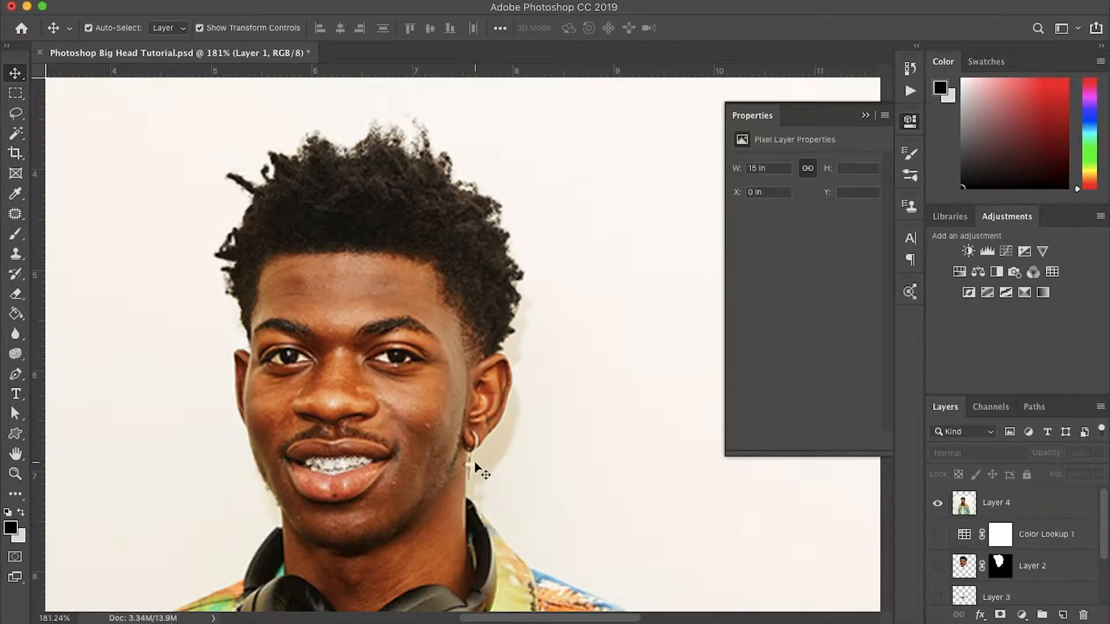
pyautogui.press('p')
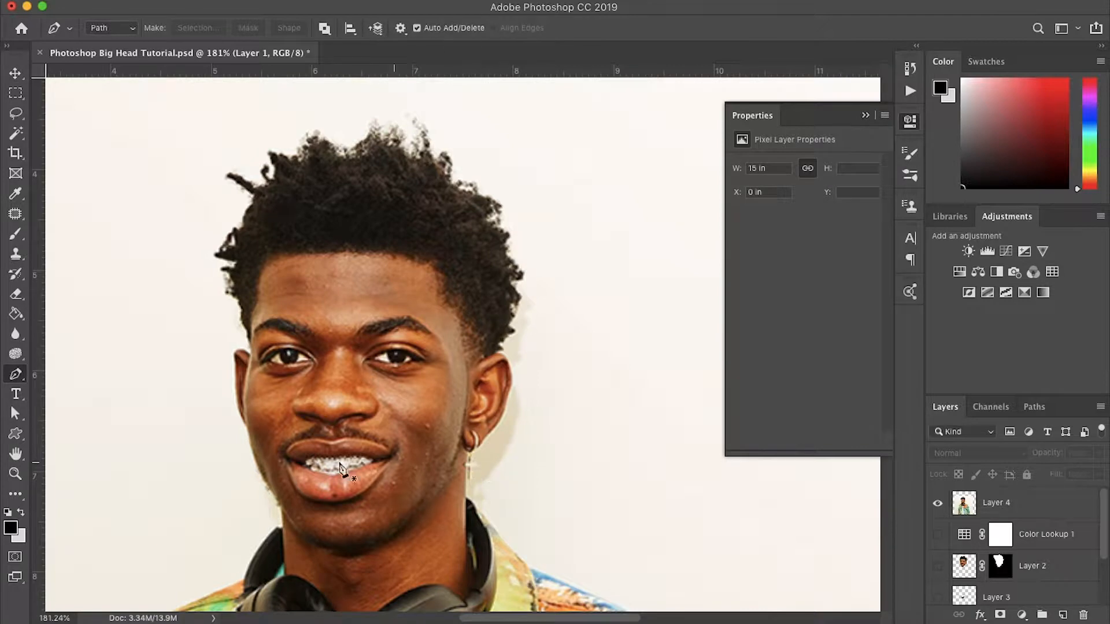
pyautogui.scroll(-3, 324, 436)
pyautogui.scroll(8, 323, 436)
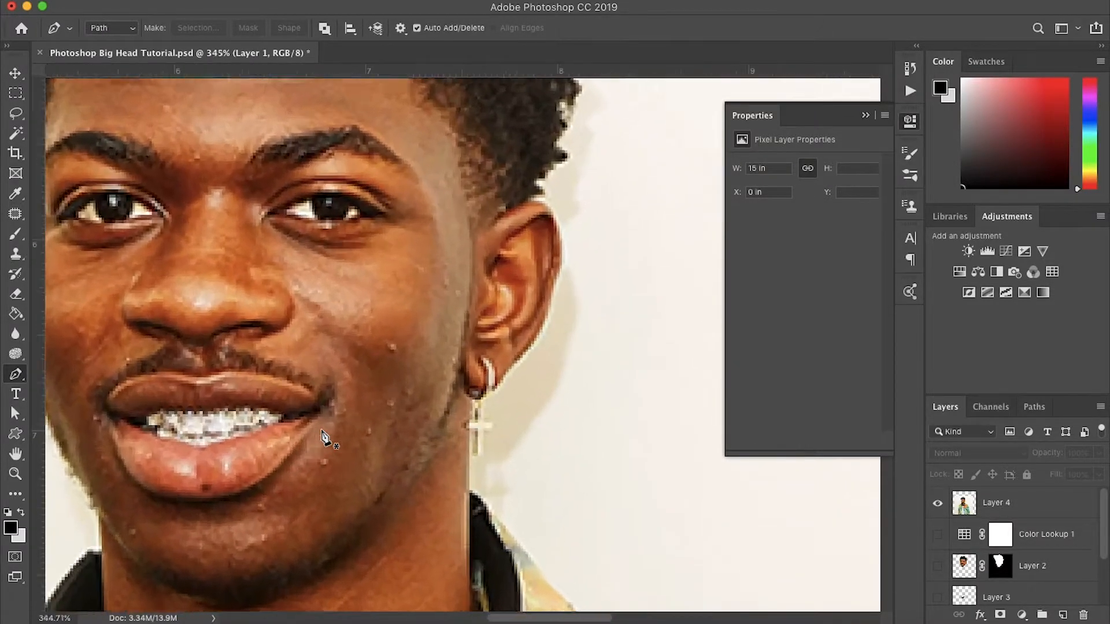
pyautogui.scroll(-4, 324, 436)
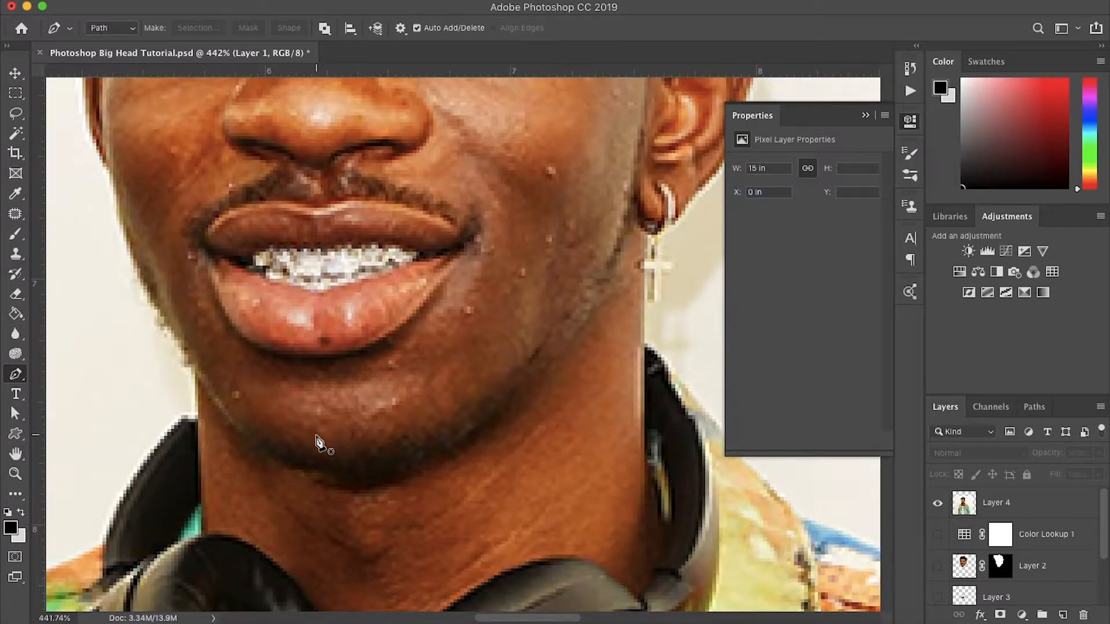
pyautogui.scroll(-1, 320, 443)
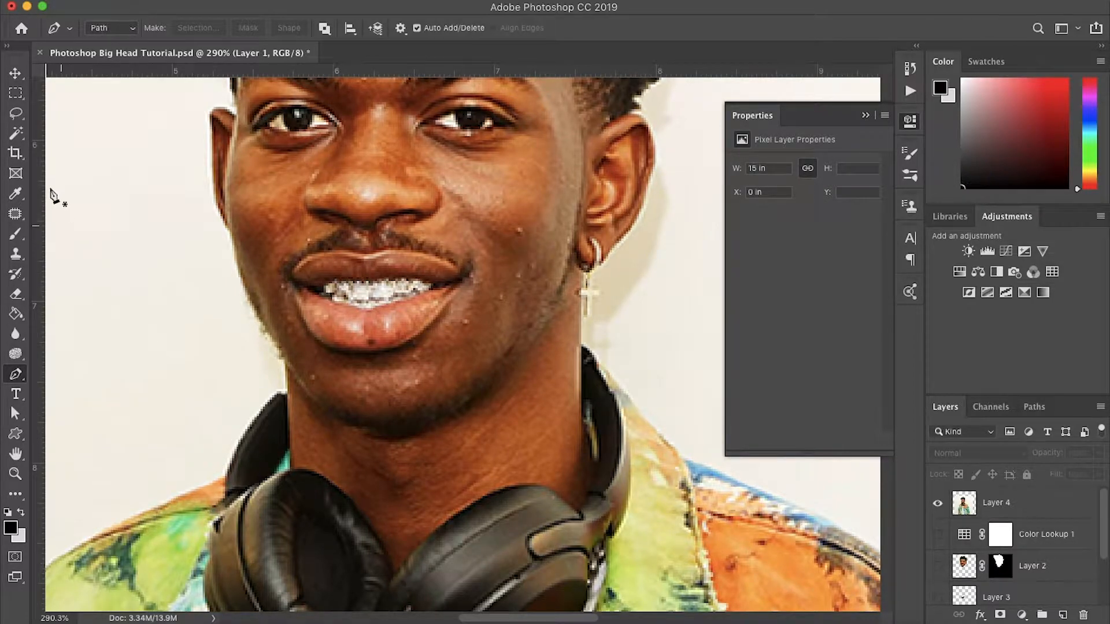
pyautogui.click(279, 353)
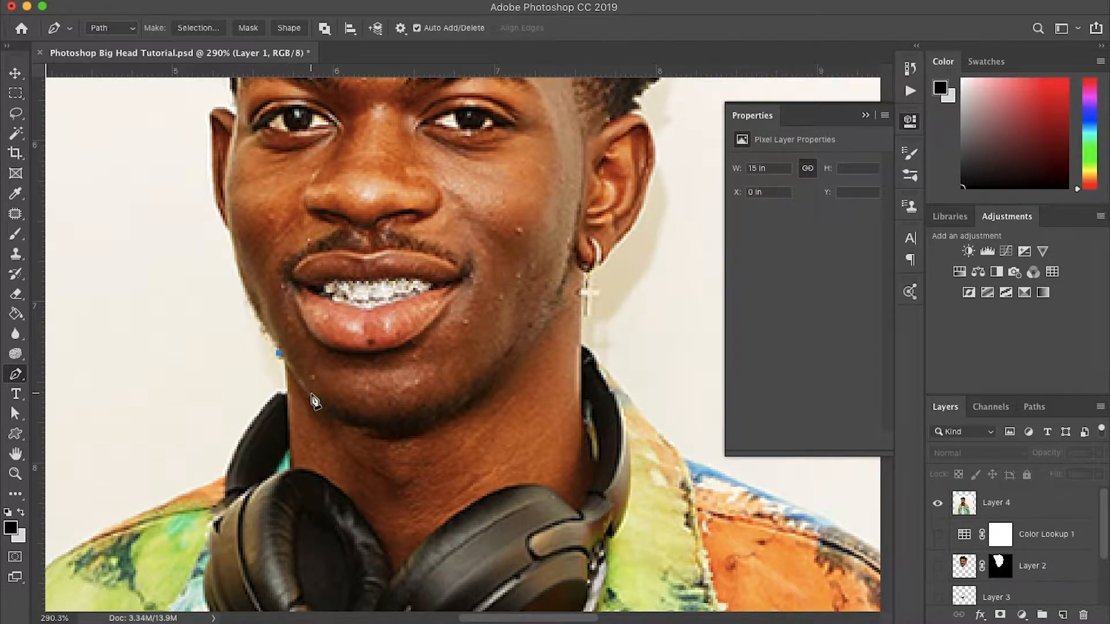
pyautogui.moveTo(310, 398); pyautogui.dragTo(317, 408)
pyautogui.moveTo(359, 427); pyautogui.dragTo(420, 436)
pyautogui.moveTo(465, 401); pyautogui.dragTo(479, 391)
pyautogui.moveTo(535, 335); pyautogui.dragTo(549, 311)
pyautogui.moveTo(575, 252); pyautogui.dragTo(591, 191)
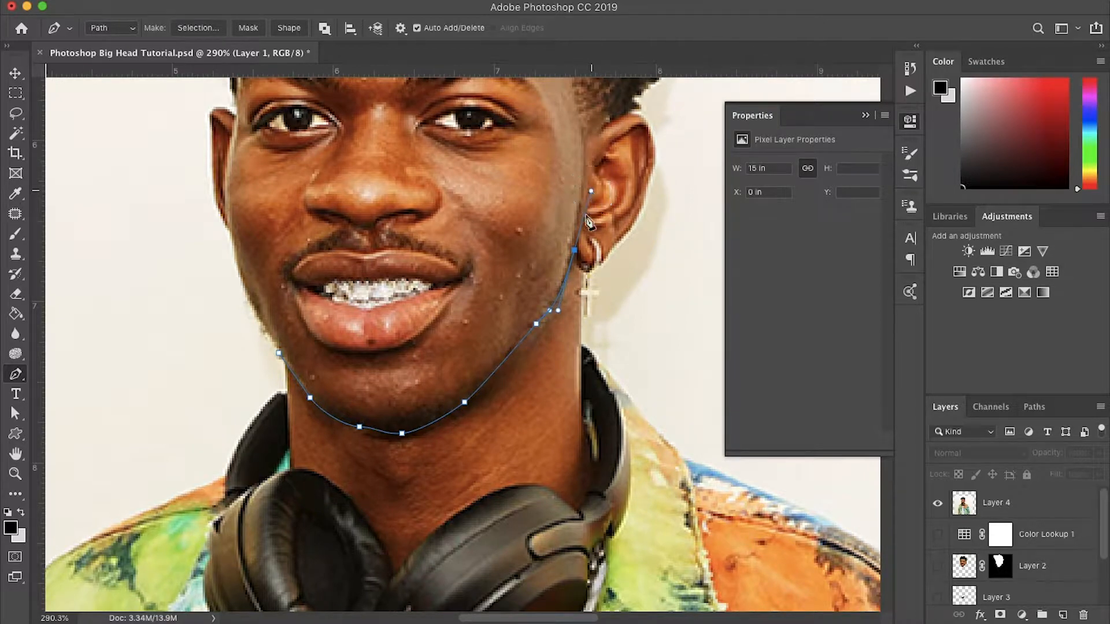
pyautogui.keyDown('alt'); pyautogui.click(575, 250); pyautogui.keyUp('alt')
# Continue the path around the bottom of the earlobe to the top of the cross earring, ending in a corner point.
pyautogui.scroll(5, 574, 251)
pyautogui.scroll(-2, 578, 257)
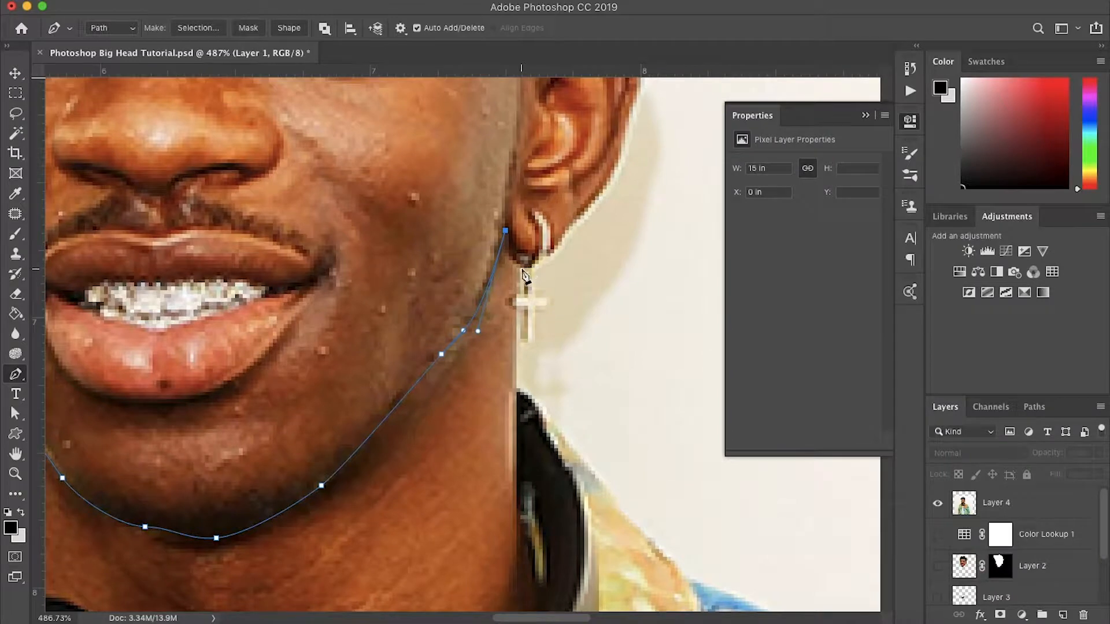
pyautogui.moveTo(522, 271)
pyautogui.mouseDown()
pyautogui.moveTo(518, 261)
pyautogui.moveTo(534, 274)
pyautogui.mouseUp()
pyautogui.click(520, 269)
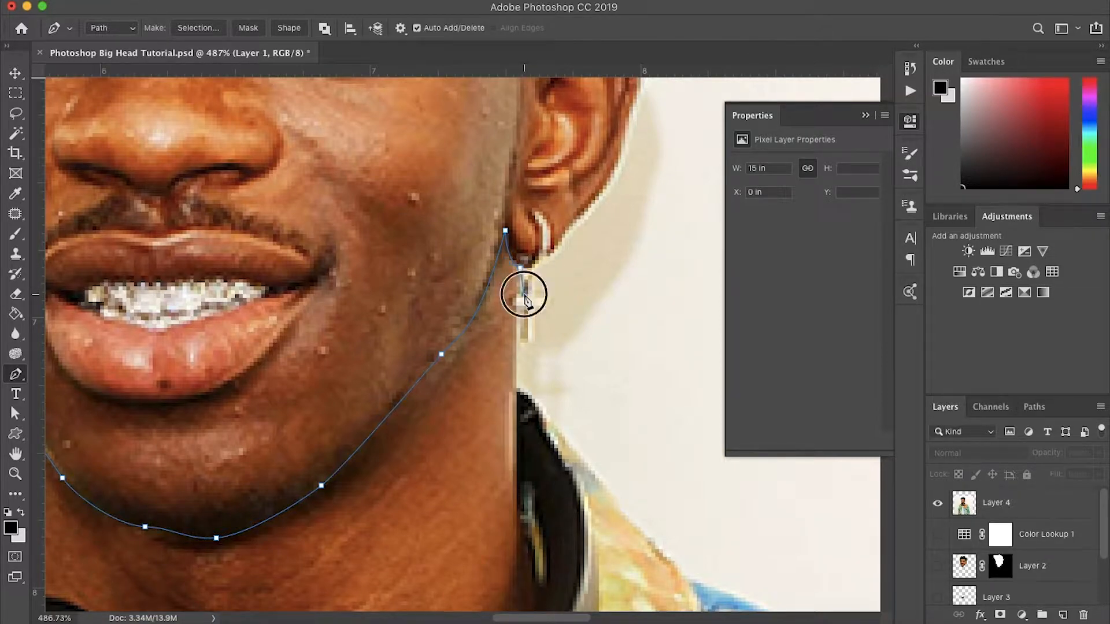
pyautogui.press('super+z')
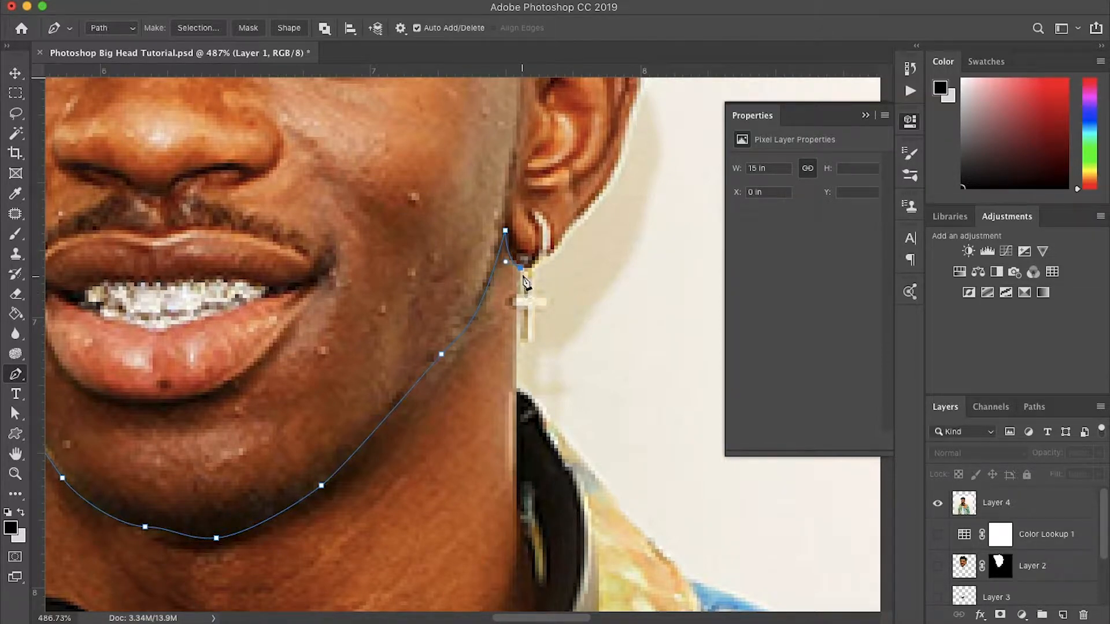
pyautogui.click(523, 270)
# Trace the outline of the cross earring with straight path segments.
pyautogui.click(524, 294)
pyautogui.click(513, 294)
pyautogui.click(513, 305)
pyautogui.click(520, 339)
pyautogui.click(531, 339)
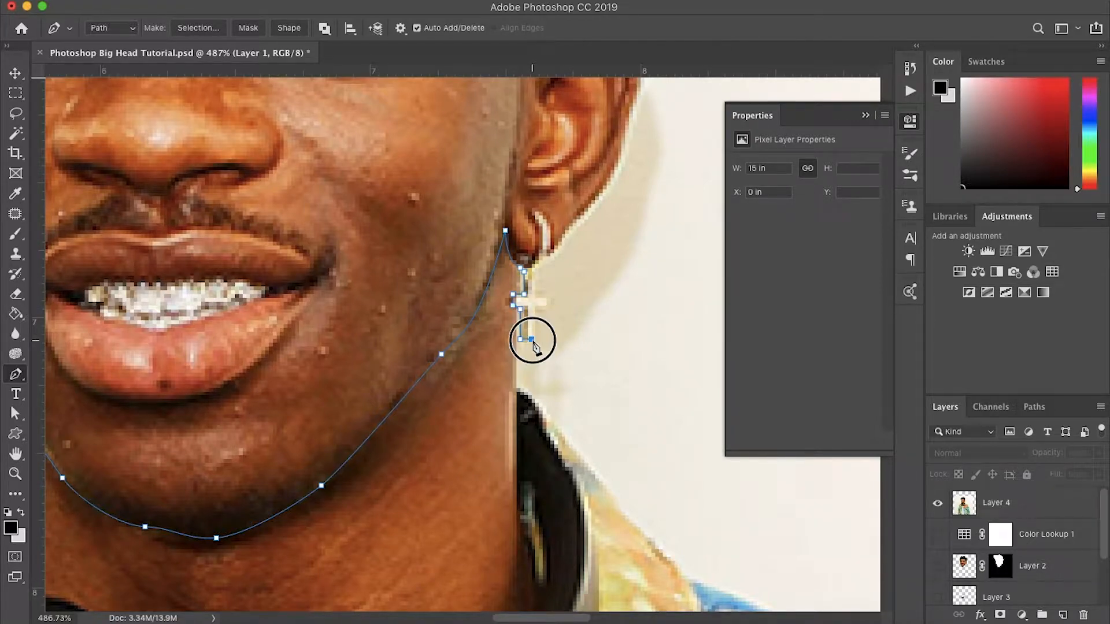
pyautogui.click(535, 309)
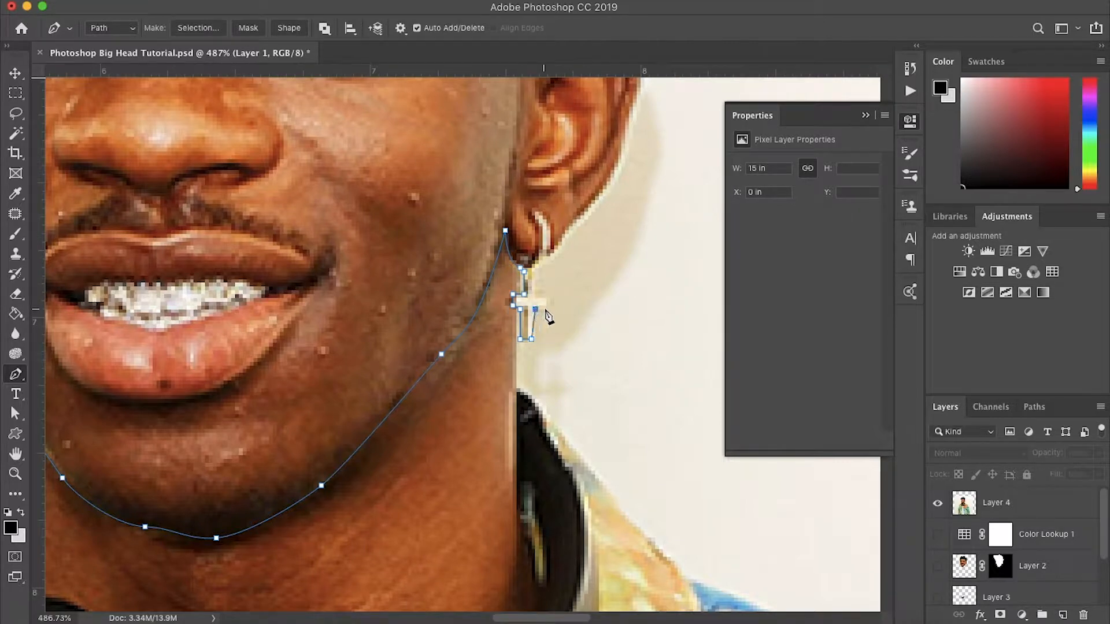
pyautogui.press('super+z')
pyautogui.click(546, 308)
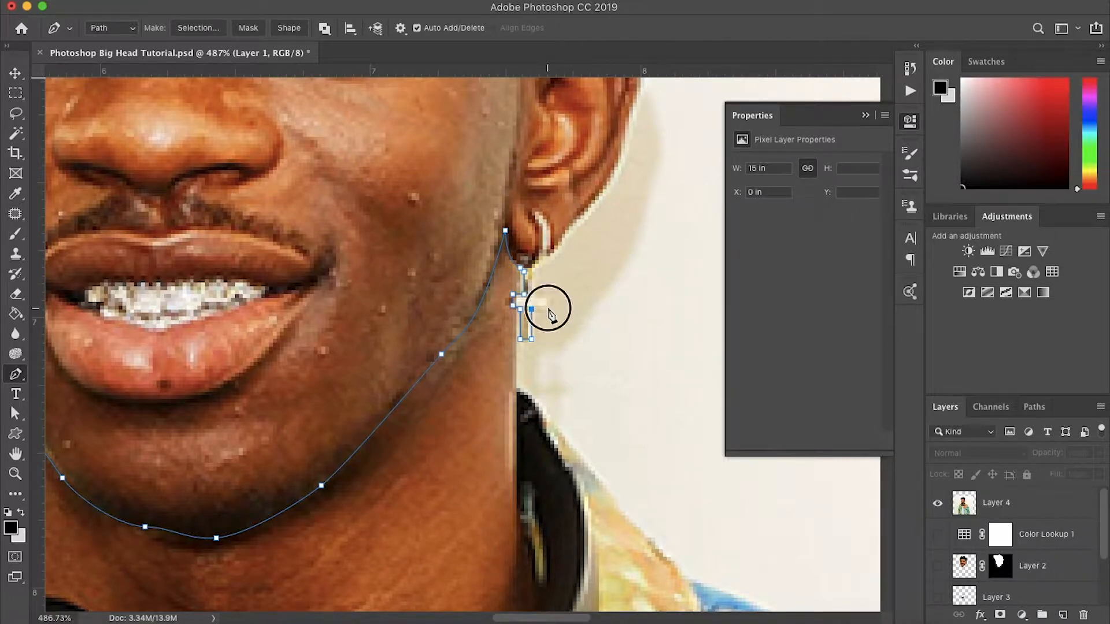
pyautogui.click(547, 296)
pyautogui.click(536, 295)
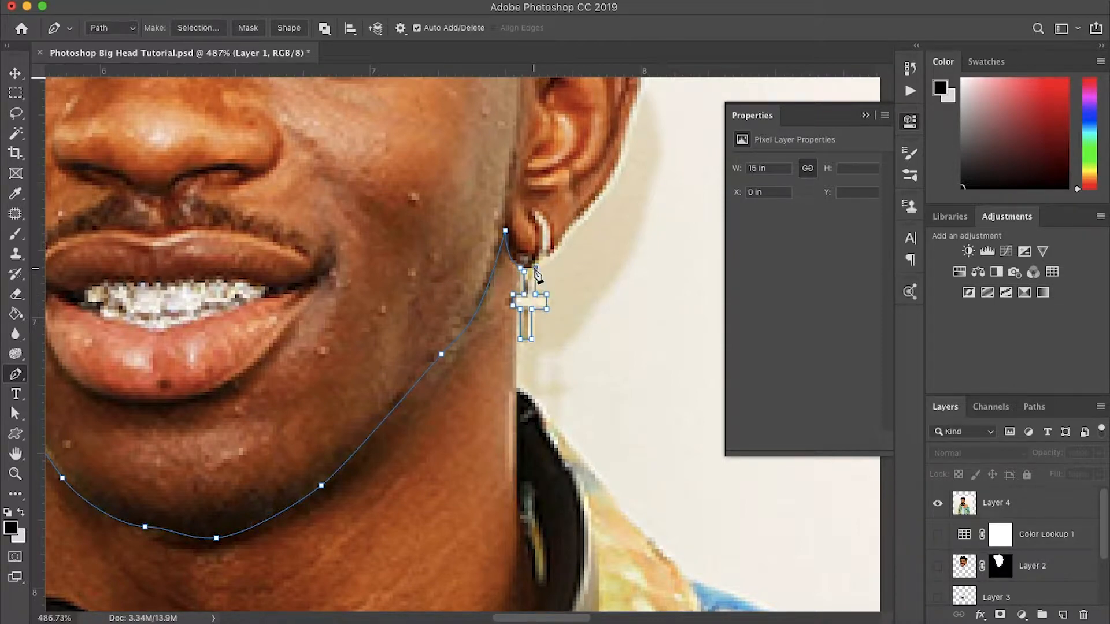
# Extend the path with curved segments up the outer edge of the ear to where it meets the hair.
pyautogui.scroll(3, 541, 277)
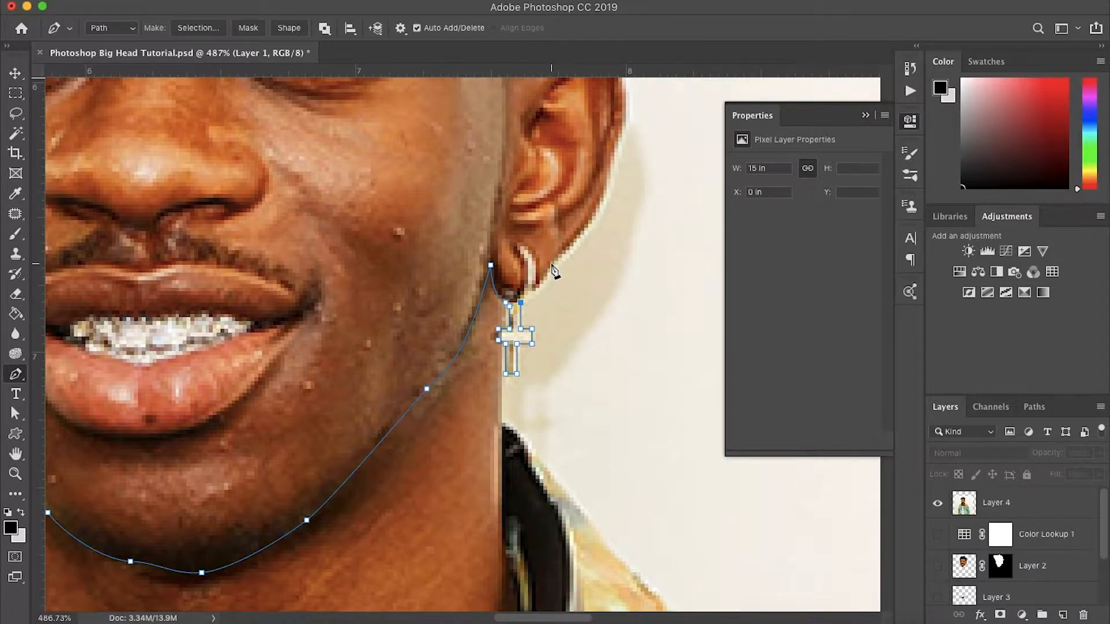
pyautogui.moveTo(542, 287); pyautogui.dragTo(560, 240)
pyautogui.scroll(3, 599, 231)
pyautogui.hscroll(1, 598, 231)
pyautogui.moveTo(582, 235); pyautogui.dragTo(562, 145)
pyautogui.scroll(3, 601, 173)
pyautogui.click(560, 153)
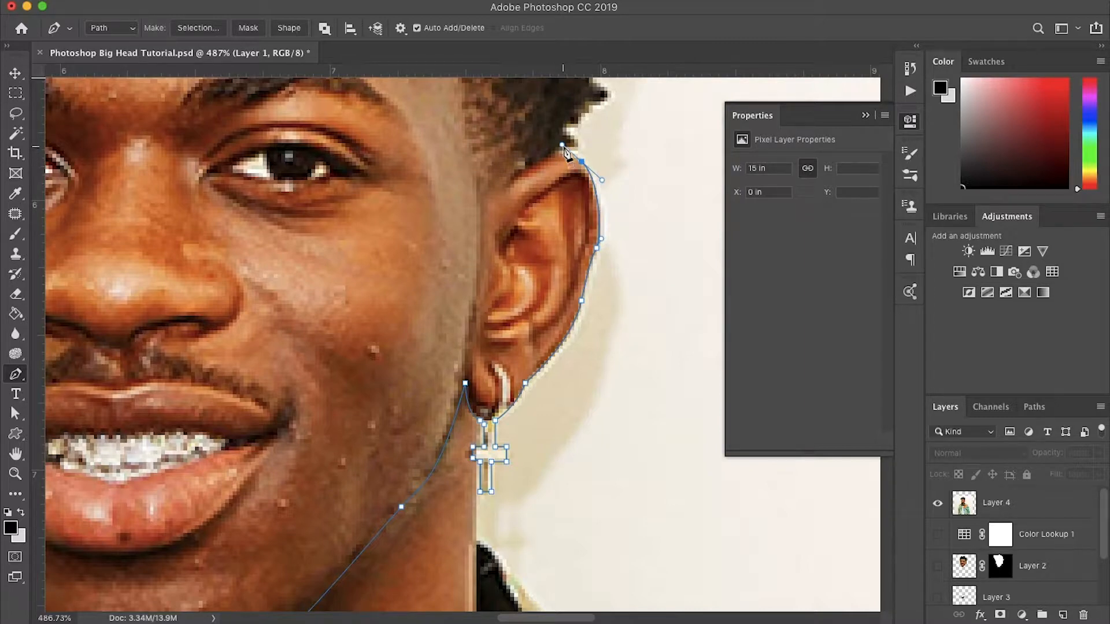
pyautogui.moveTo(562, 145); pyautogui.dragTo(607, 159)
# Follow the hair edge closely with path points, from the top of the ear up the side of the head.
pyautogui.scroll(-3, 610, 163)
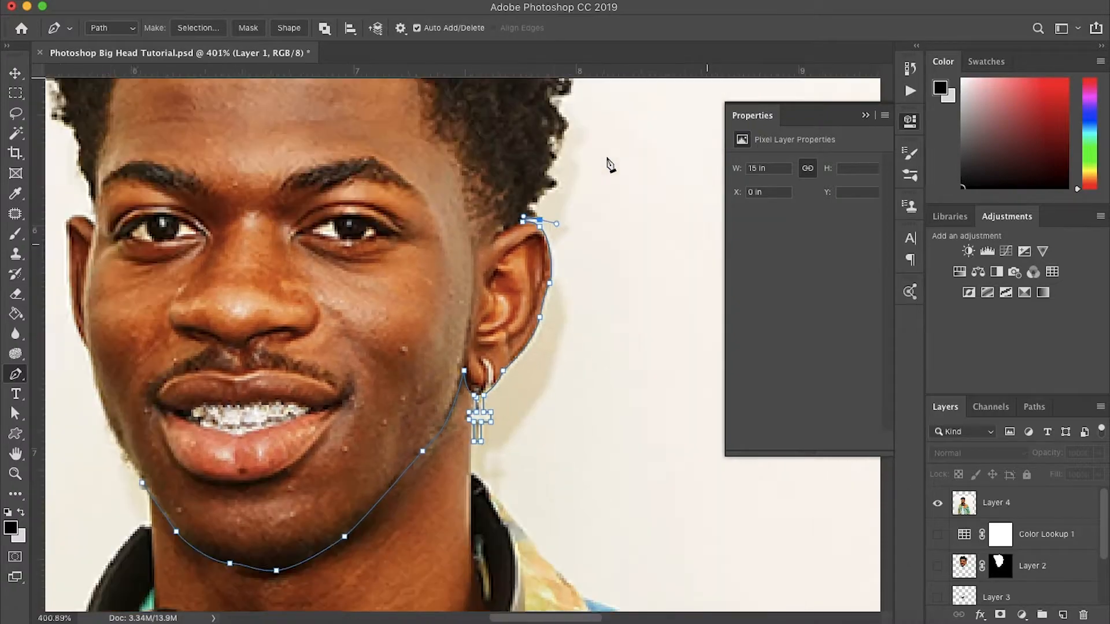
pyautogui.scroll(-5, 610, 163)
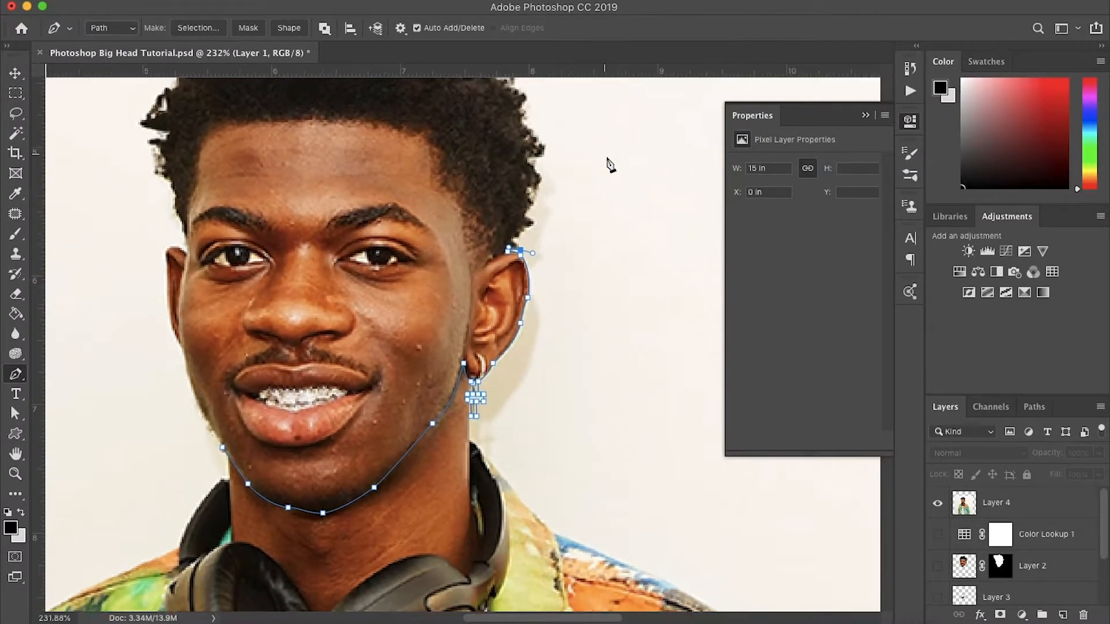
pyautogui.scroll(3, 609, 164)
pyautogui.scroll(5, 587, 138)
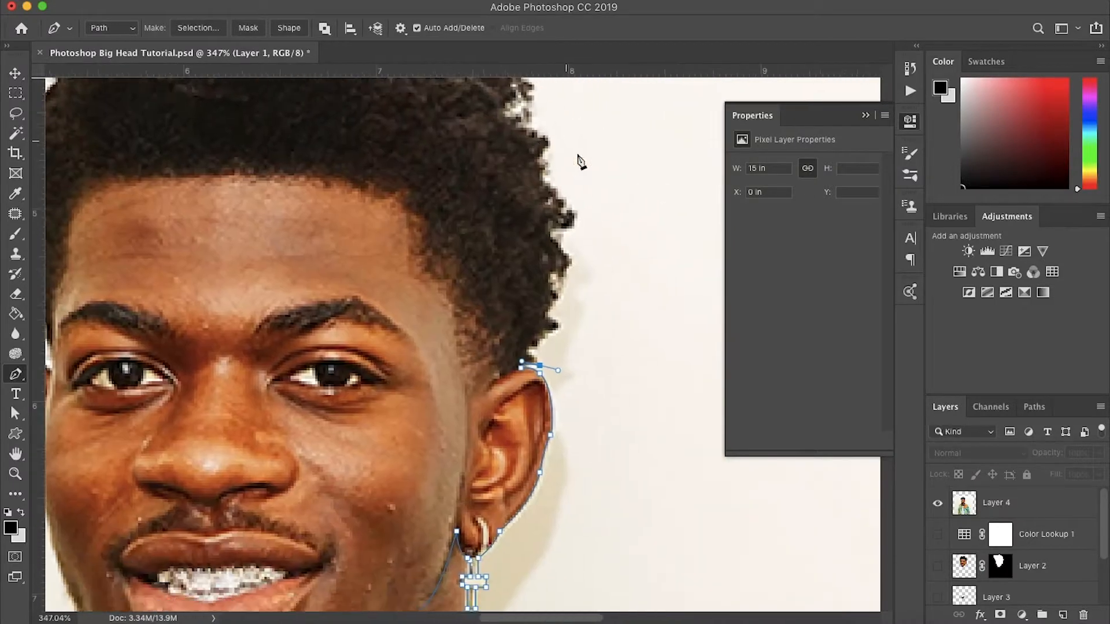
pyautogui.scroll(-2, 581, 162)
pyautogui.hscroll(1, 581, 162)
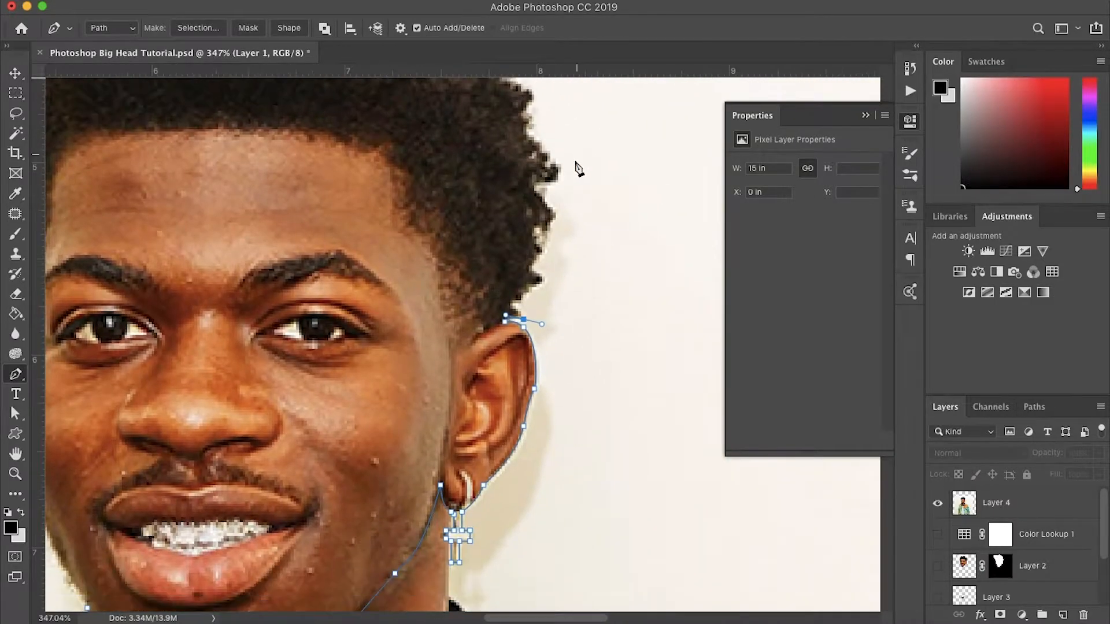
pyautogui.click(523, 319)
pyautogui.moveTo(511, 300); pyautogui.dragTo(522, 270)
pyautogui.click(541, 248)
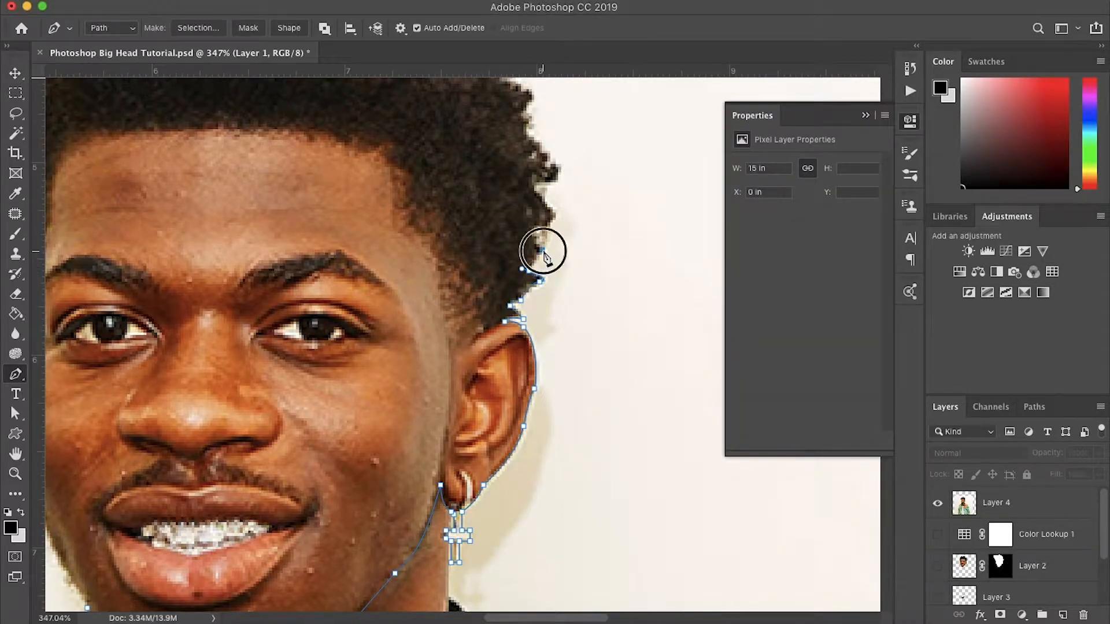
pyautogui.click(556, 215)
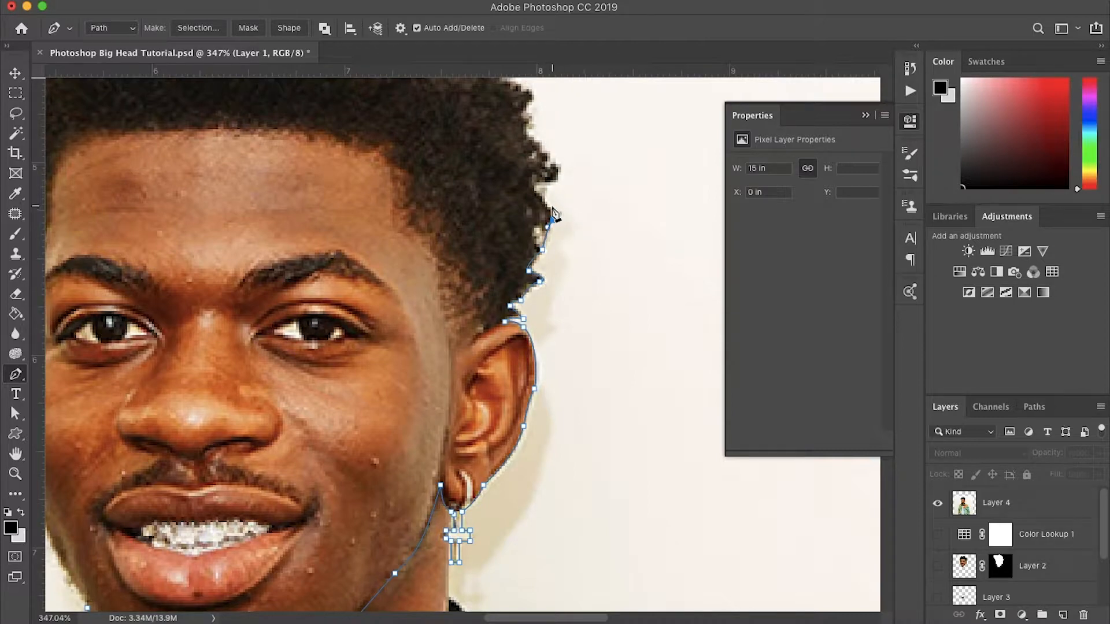
pyautogui.click(548, 205)
# Run the path loosely around the top of the hair, leaving a margin of background outside it.
pyautogui.scroll(5, 572, 197)
pyautogui.click(544, 228)
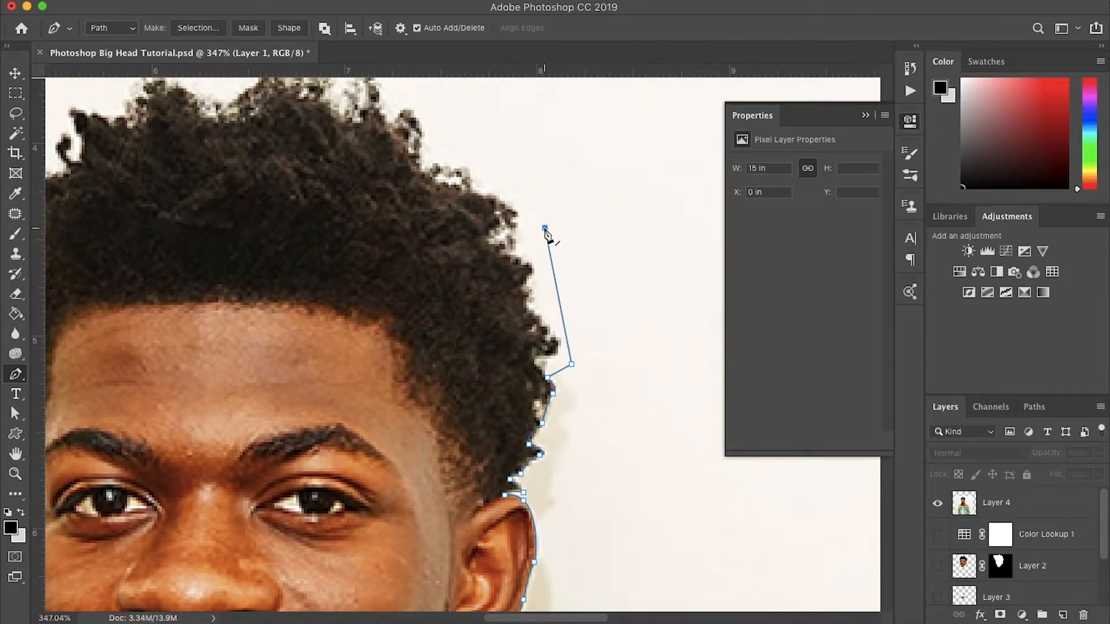
pyautogui.click(480, 149)
pyautogui.scroll(4, 479, 153)
pyautogui.click(415, 146)
pyautogui.click(306, 146)
pyautogui.hscroll(-3, 307, 150)
pyautogui.click(305, 146)
pyautogui.click(214, 208)
pyautogui.click(151, 281)
# Bring the path loosely down past the left ear and cheek, and close it at its starting point on the jaw.
pyautogui.scroll(-5, 152, 286)
pyautogui.hscroll(-2, 152, 286)
pyautogui.click(203, 310)
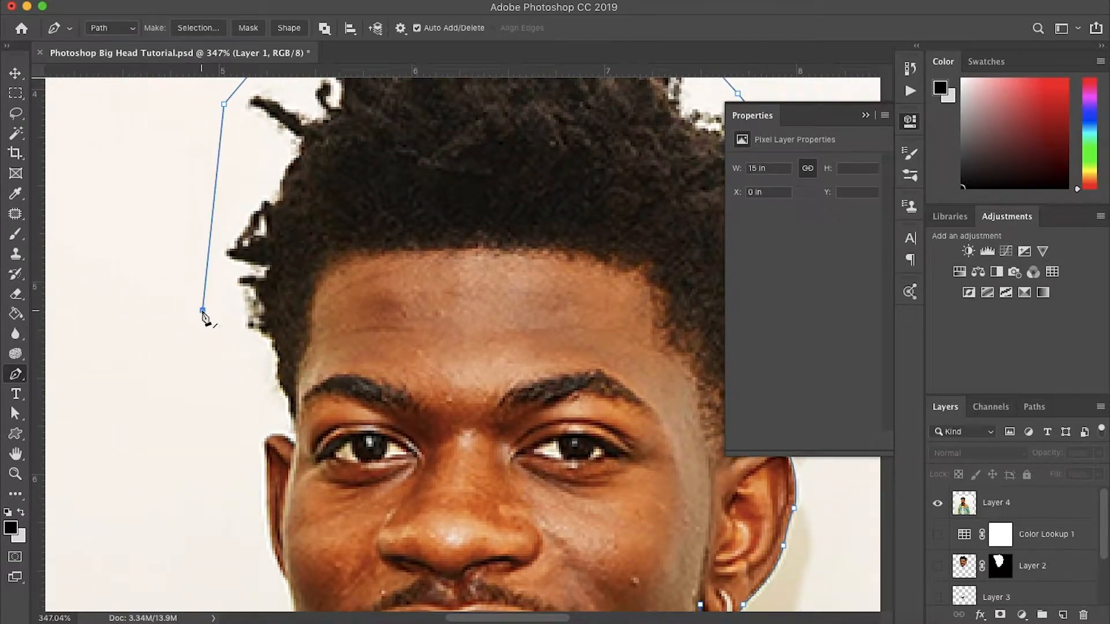
pyautogui.click(245, 472)
pyautogui.scroll(-5, 248, 479)
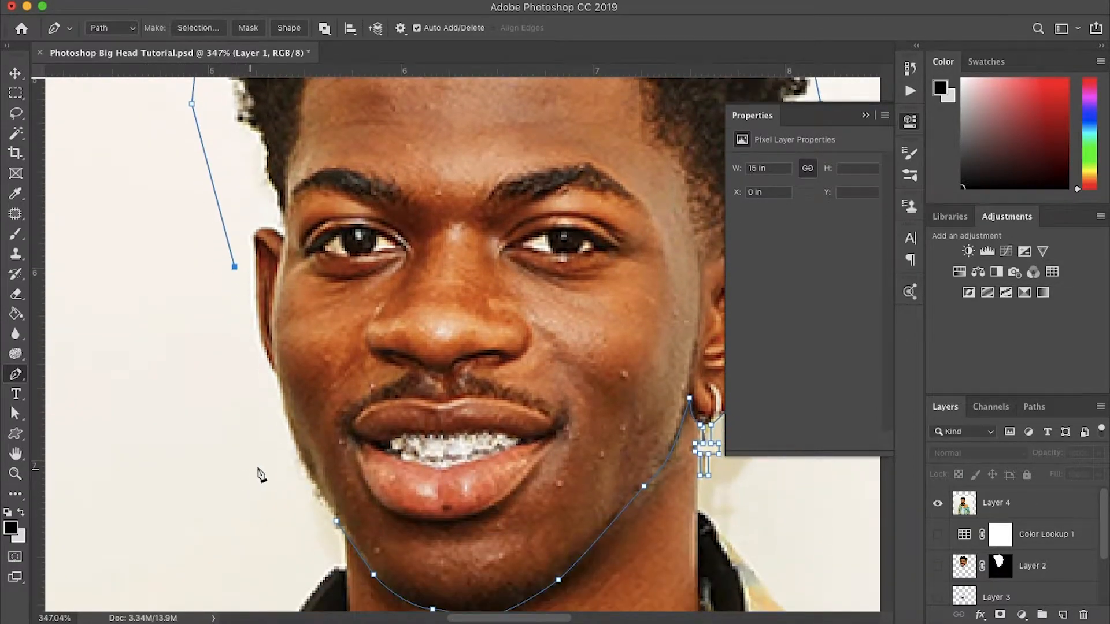
pyautogui.click(298, 496)
pyautogui.click(336, 520)
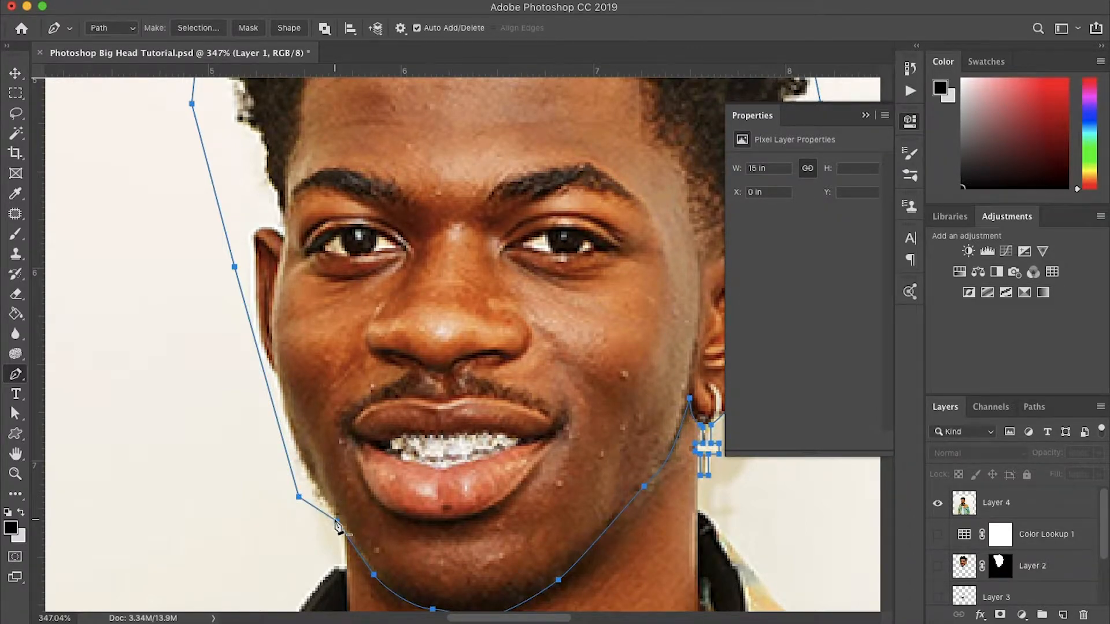
# Convert the head path into a new anti-aliased selection with 0 pixels feather, and cut the selected head from Layer 4.
pyautogui.rightClick(341, 491)
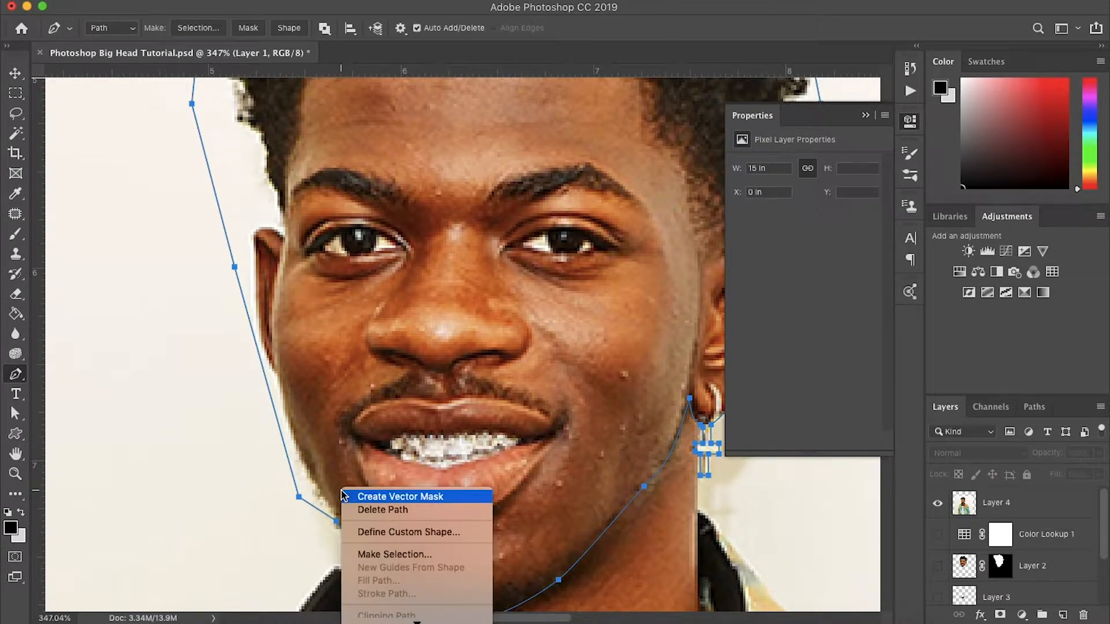
pyautogui.click(377, 554)
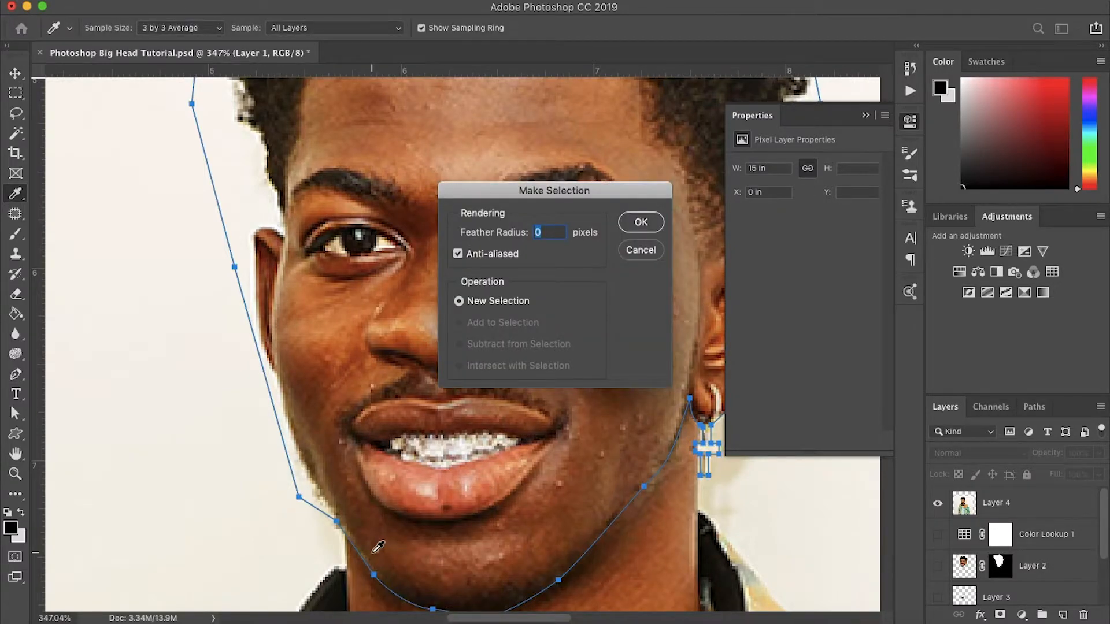
pyautogui.press('Return')
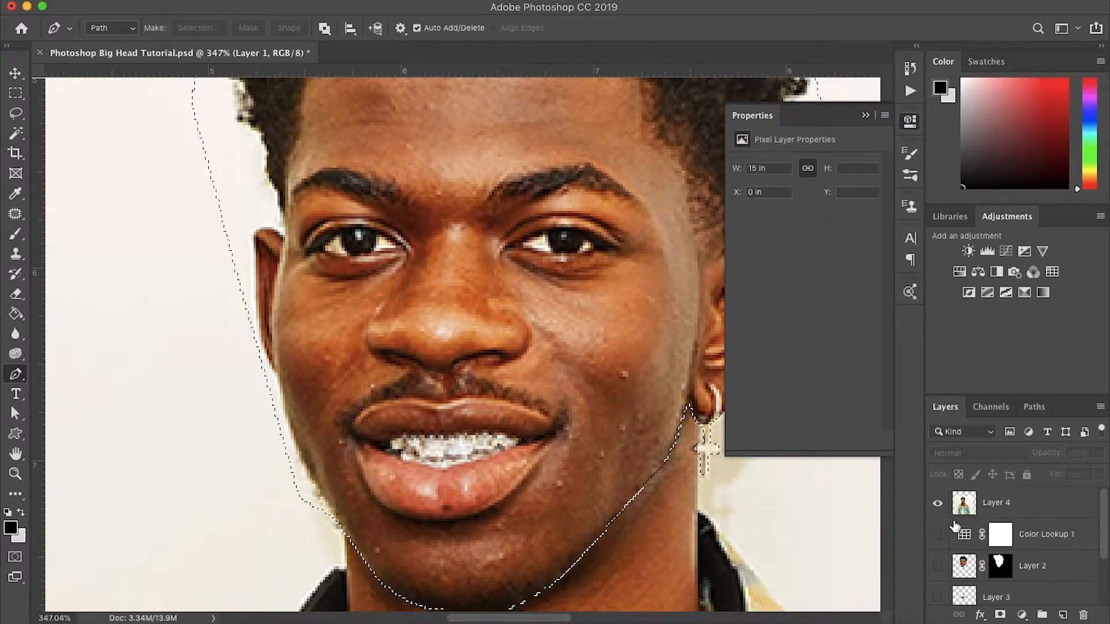
pyautogui.click(1011, 507)
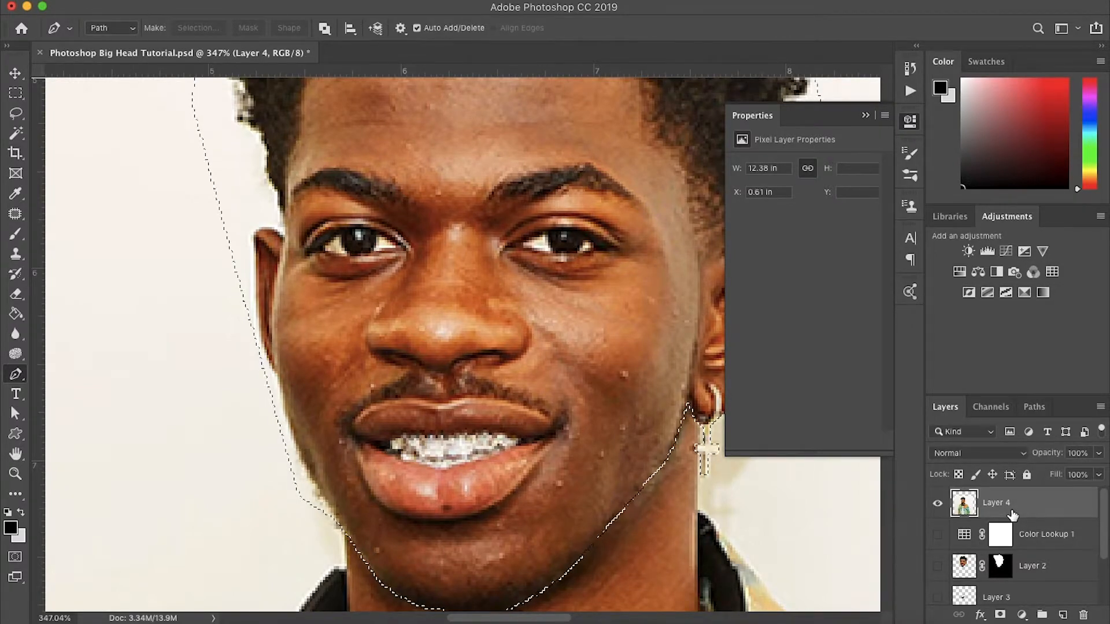
pyautogui.press('super+x')
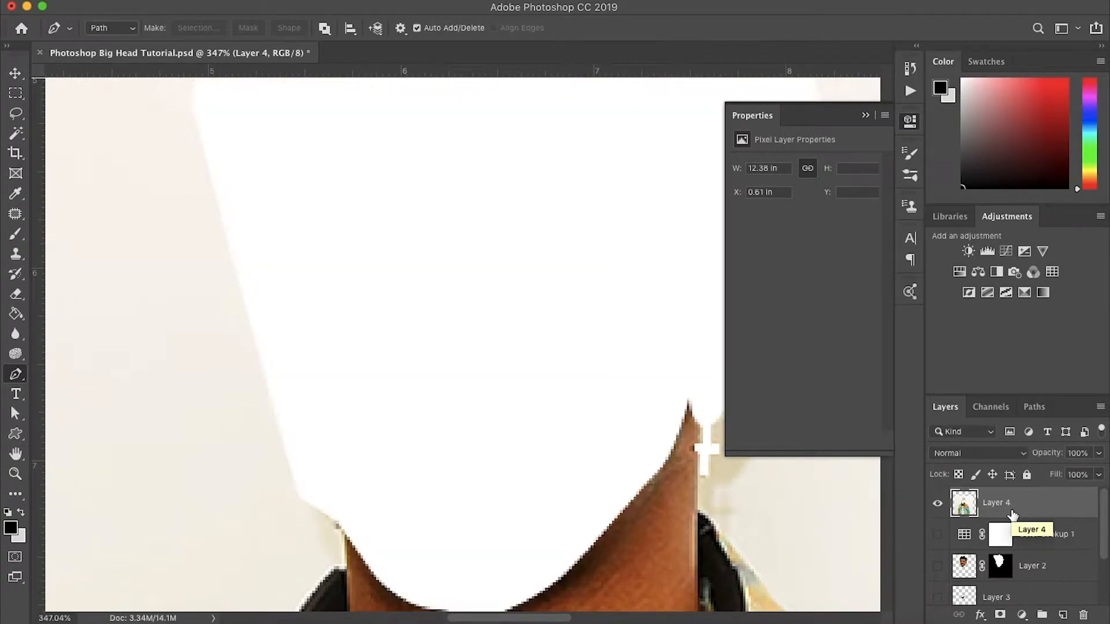
# Paste the cut head onto its own layer above the body and enlarge it proportionally to about 170%.
pyautogui.press('super+v')
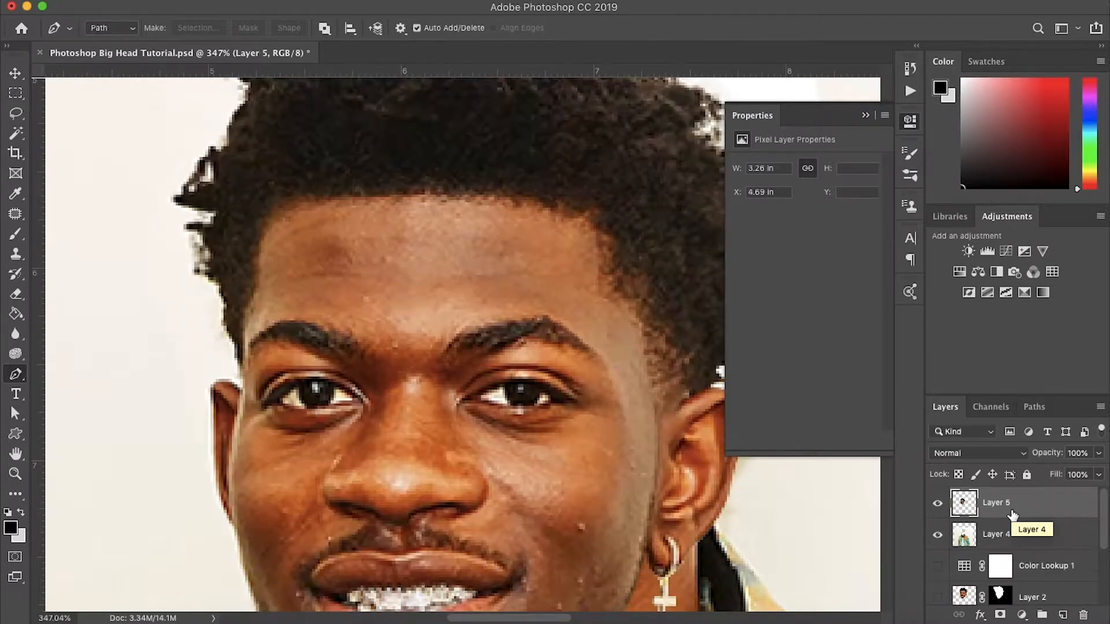
pyautogui.scroll(-6, 814, 501)
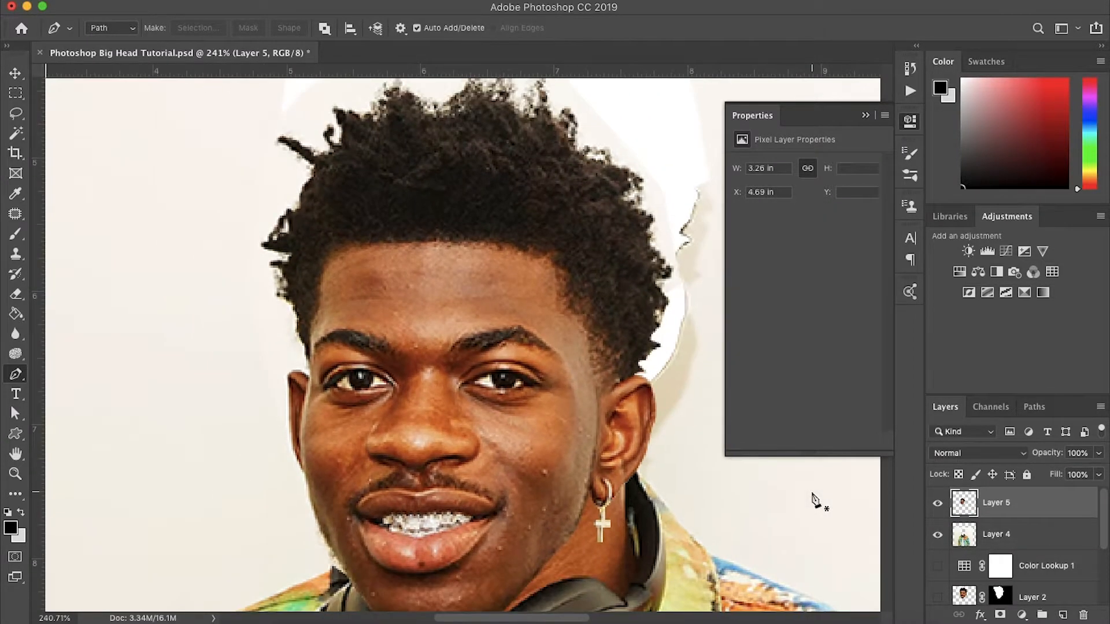
pyautogui.press('v')
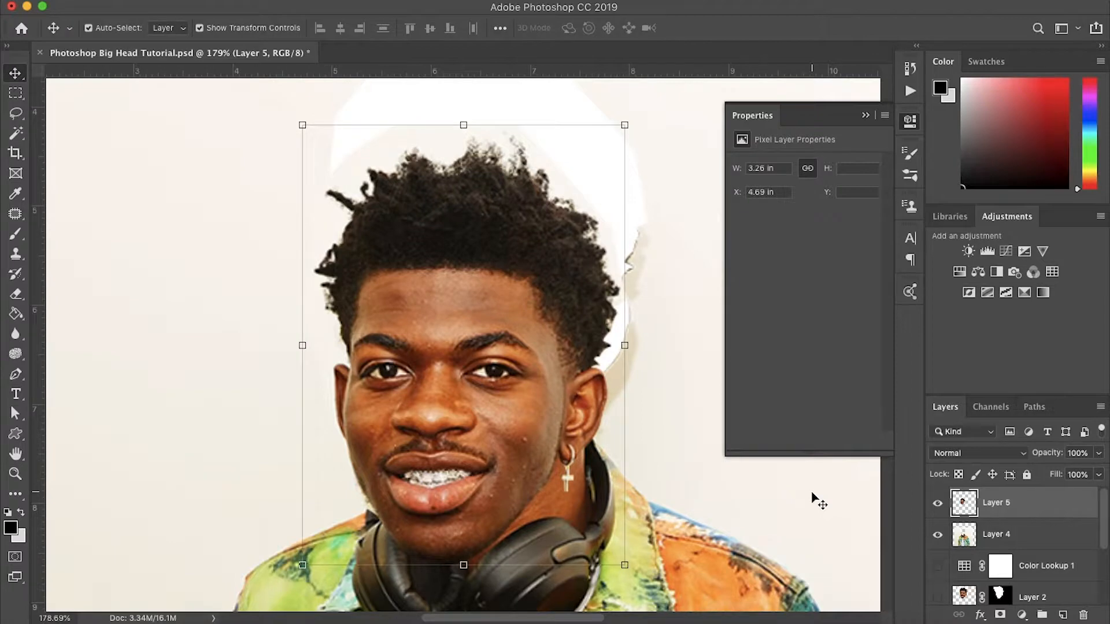
pyautogui.scroll(-4, 543, 322)
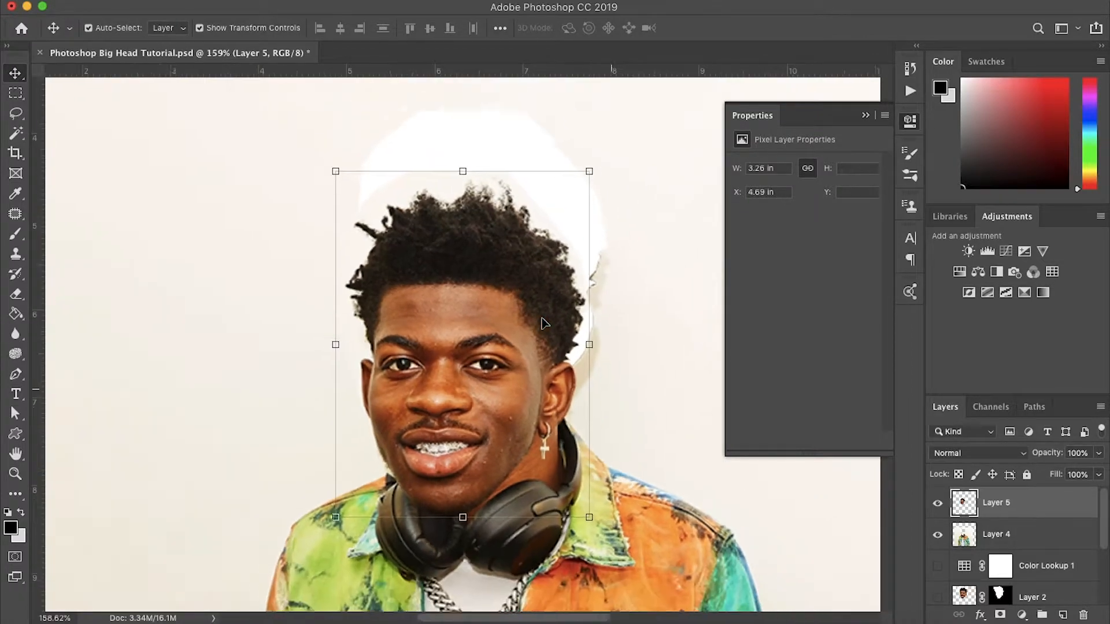
pyautogui.moveTo(552, 224); pyautogui.dragTo(618, 145)
pyautogui.scroll(5, 517, 351)
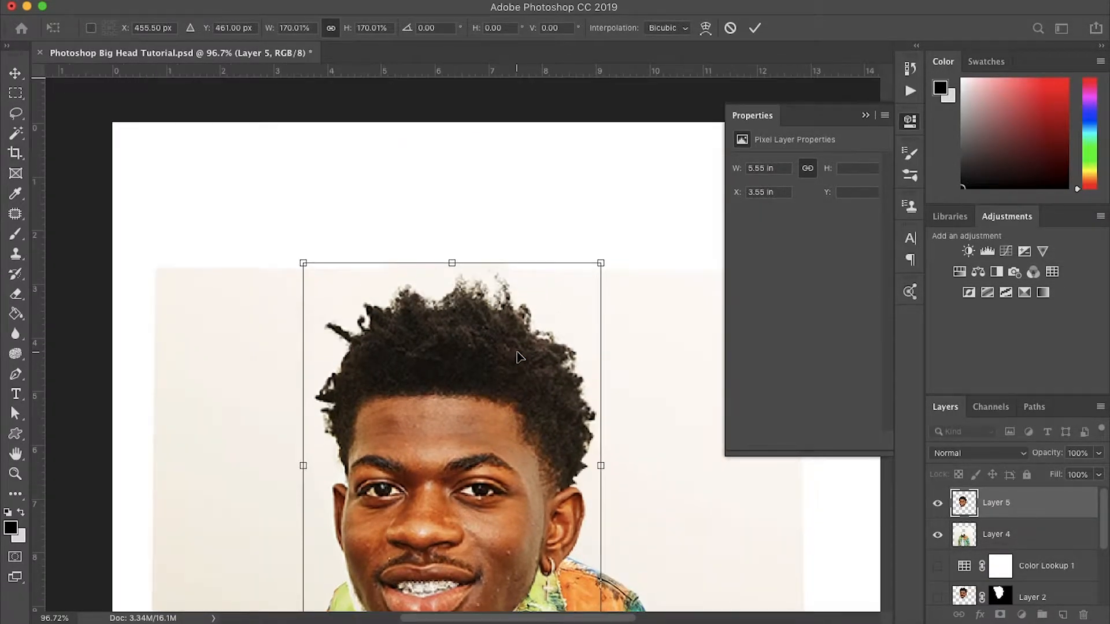
# Position the enlarged head over the neck with the chin just above the headphones, apply the transform, and leave no layer selected.
pyautogui.scroll(-3, 517, 351)
pyautogui.moveTo(515, 362); pyautogui.dragTo(533, 245)
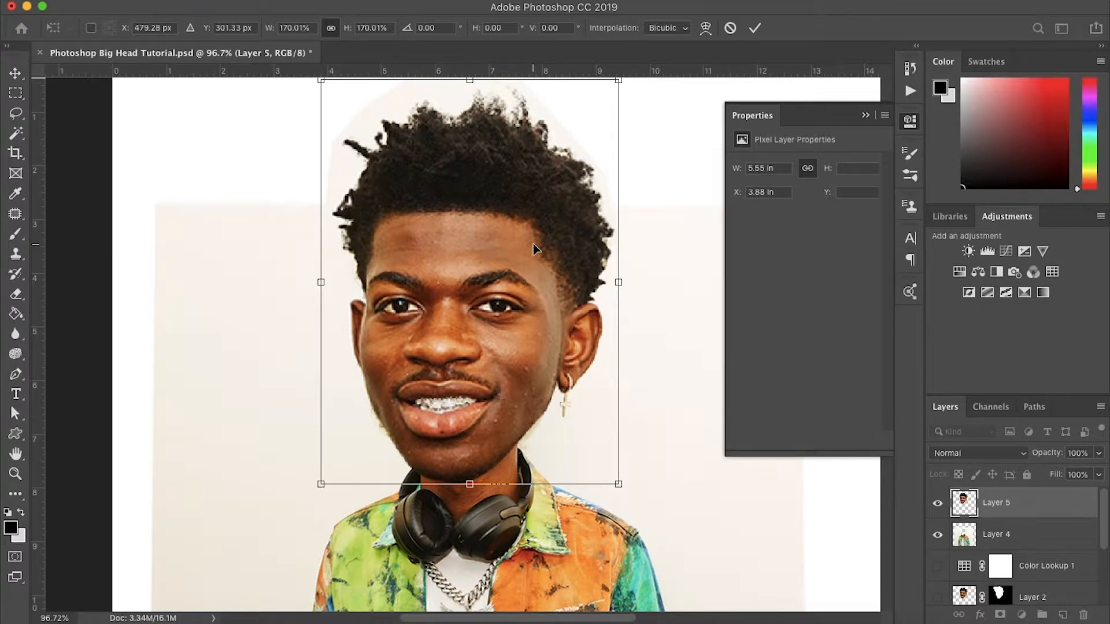
pyautogui.press('Down')
pyautogui.press('Down')
pyautogui.press('Down')
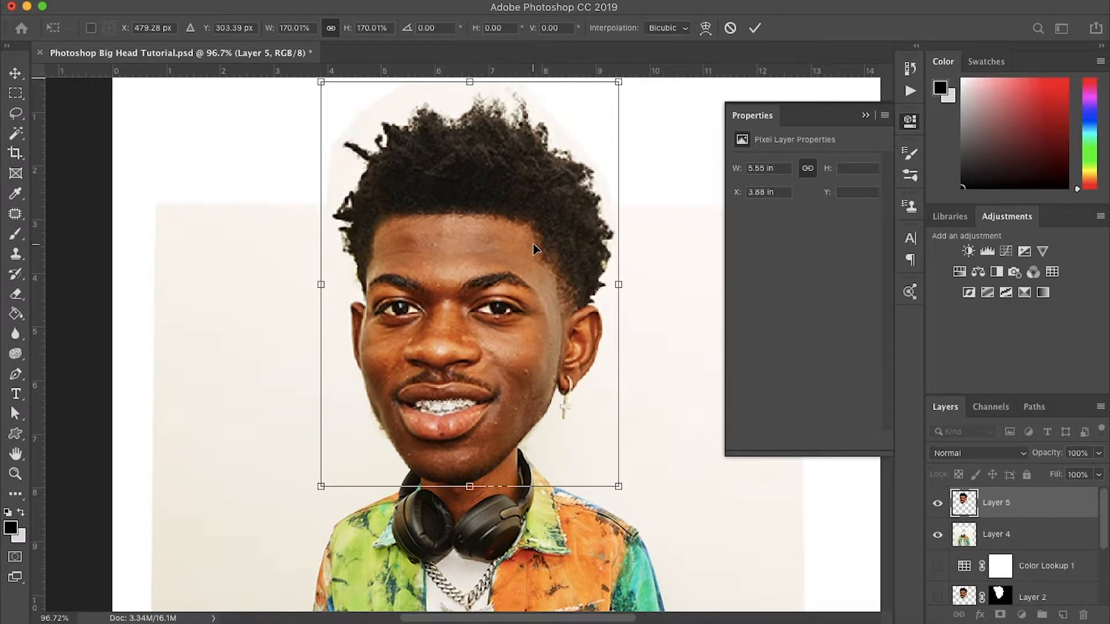
pyautogui.press('Up')
pyautogui.press('Up')
pyautogui.press('Return')
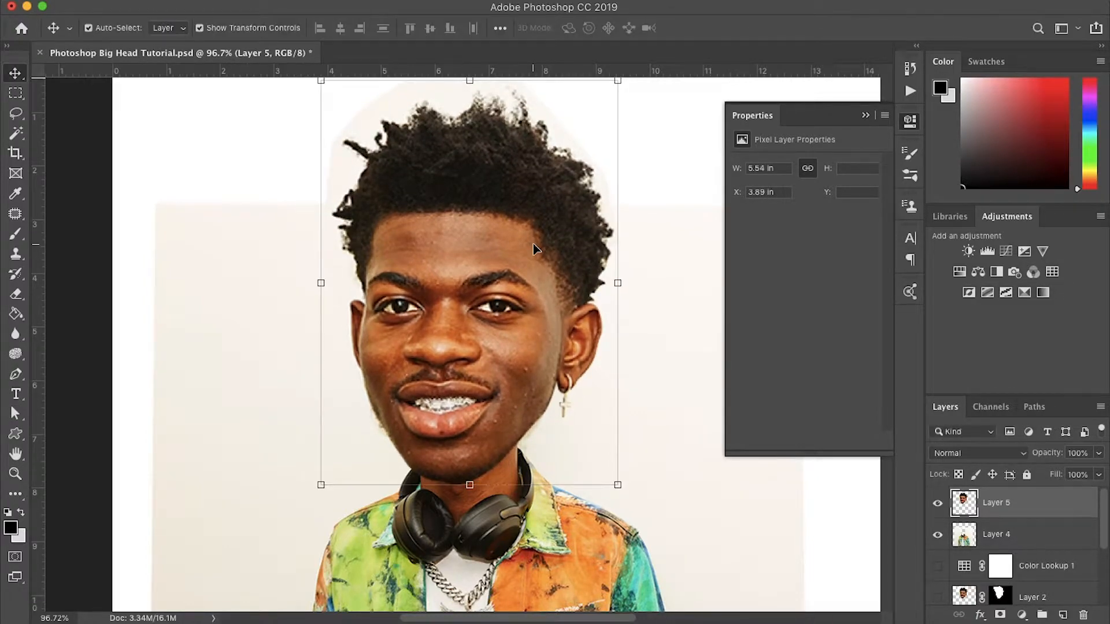
pyautogui.click(671, 365)
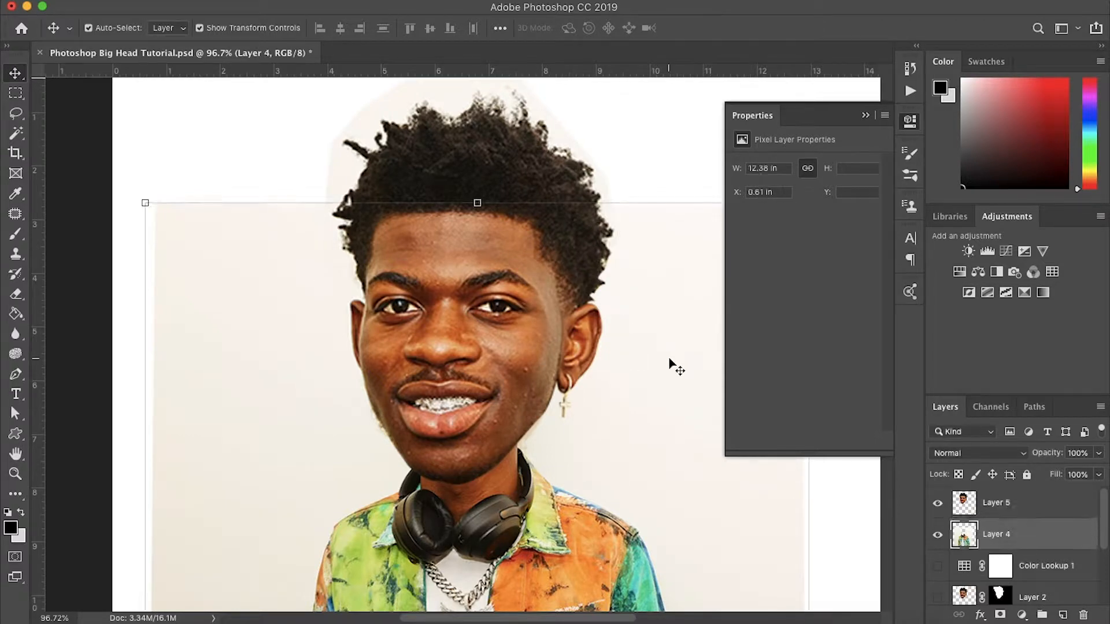
pyautogui.click(692, 176)
pyautogui.press('super+0')
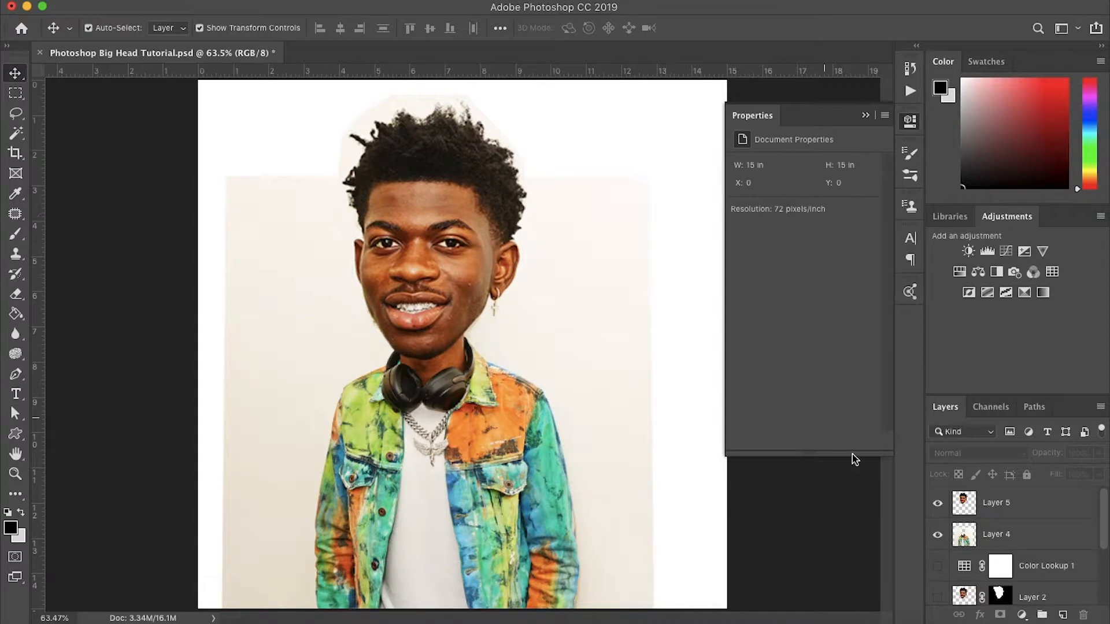
# Add an empty layer between the head on Layer 5 and the body on Layer 4, and ready a soft round brush with 0% hardness.
pyautogui.click(1021, 516)
pyautogui.click(1049, 543)
pyautogui.click(1062, 615)
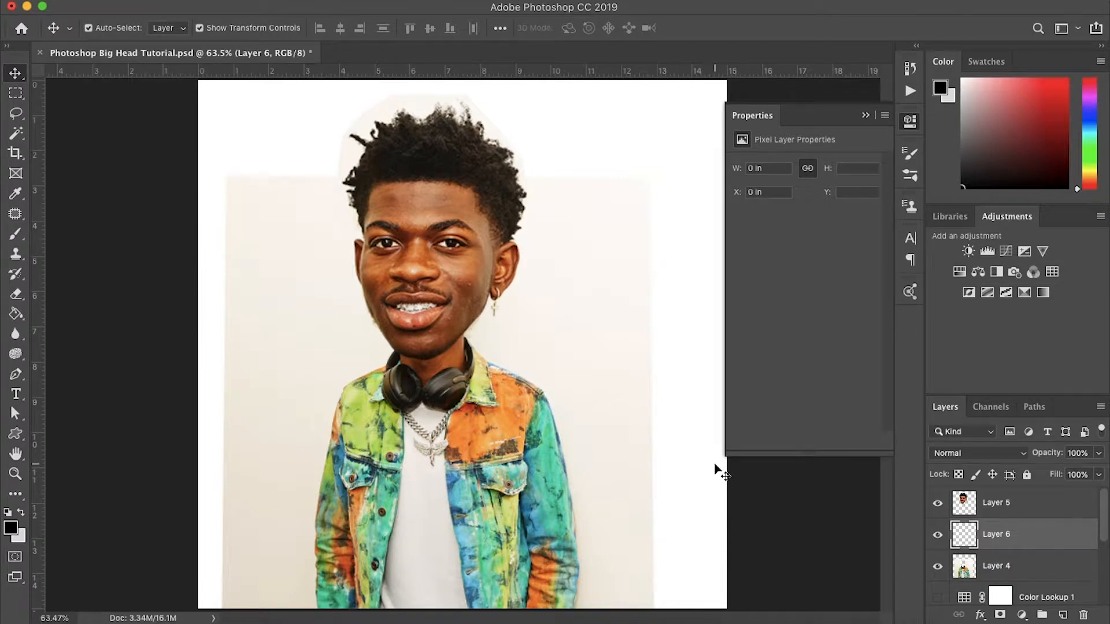
pyautogui.press('b')
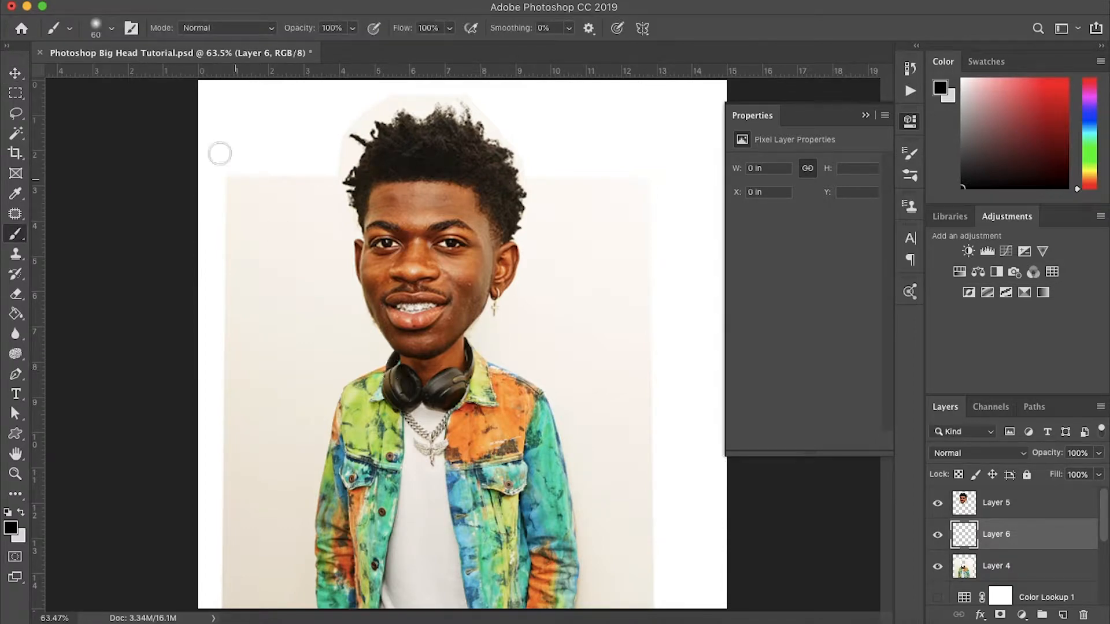
pyautogui.click(112, 28)
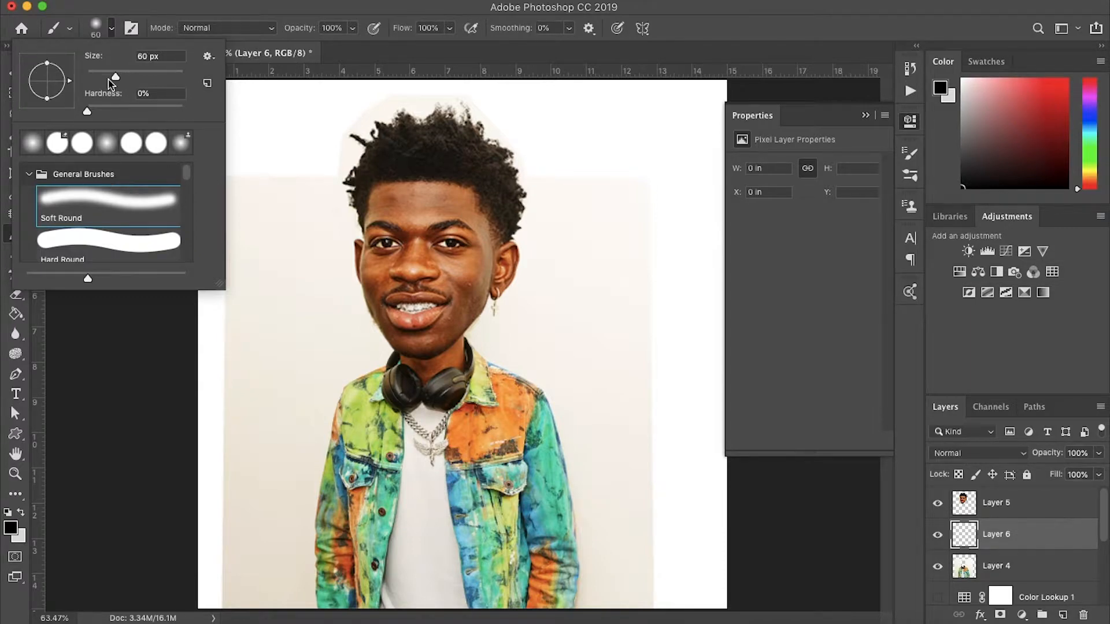
pyautogui.click(462, 45)
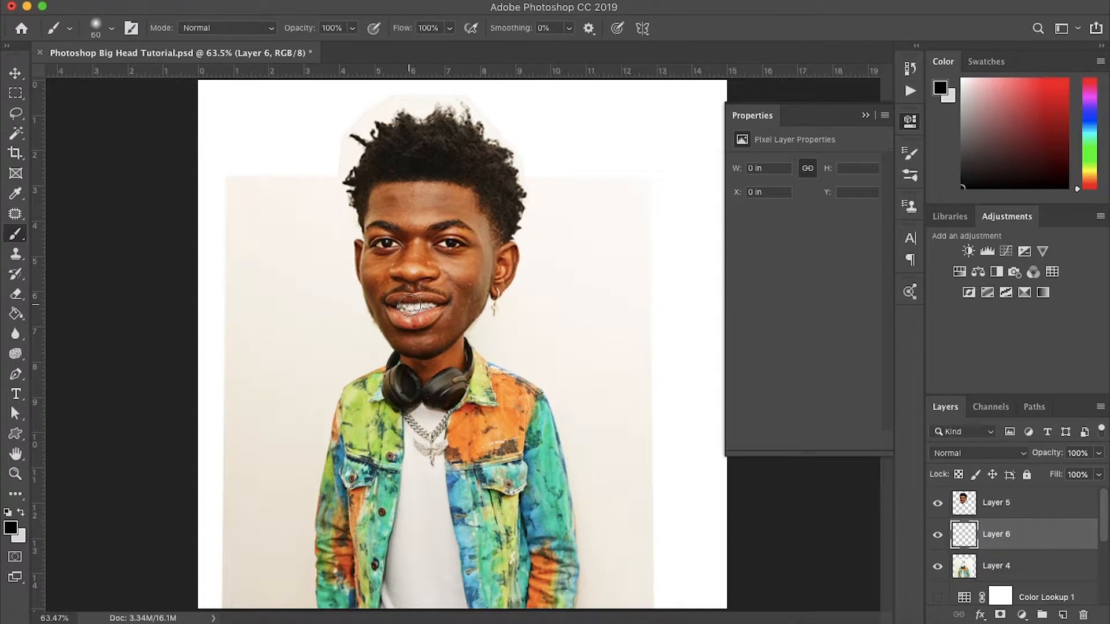
# Paint a soft black shadow on the neck beneath the chin on Layer 6, using an 80 px brush at 100% opacity.
pyautogui.scroll(4, 411, 305)
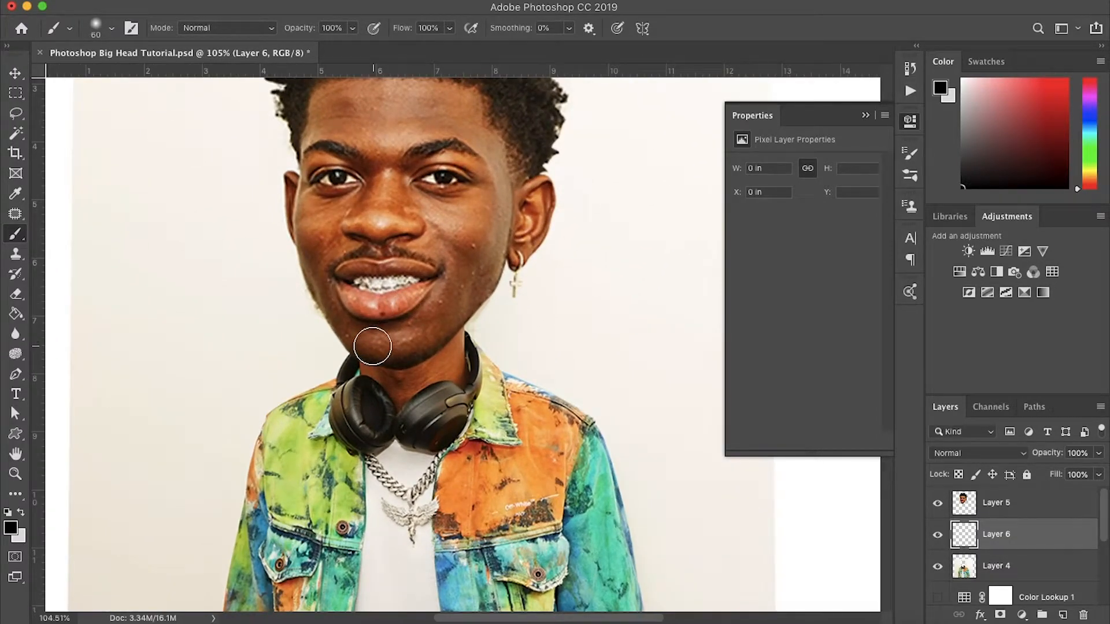
pyautogui.moveTo(369, 346)
pyautogui.mouseDown()
pyautogui.moveTo(418, 348)
pyautogui.moveTo(446, 322)
pyautogui.moveTo(429, 340)
pyautogui.moveTo(379, 341)
pyautogui.mouseUp()
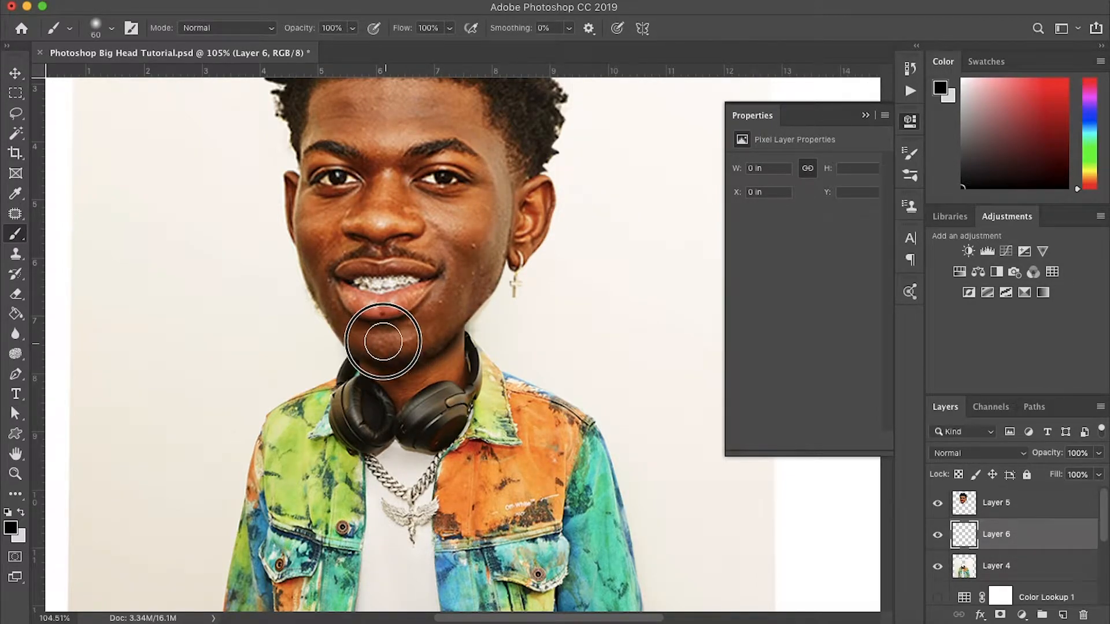
pyautogui.moveTo(380, 338); pyautogui.dragTo(435, 328)
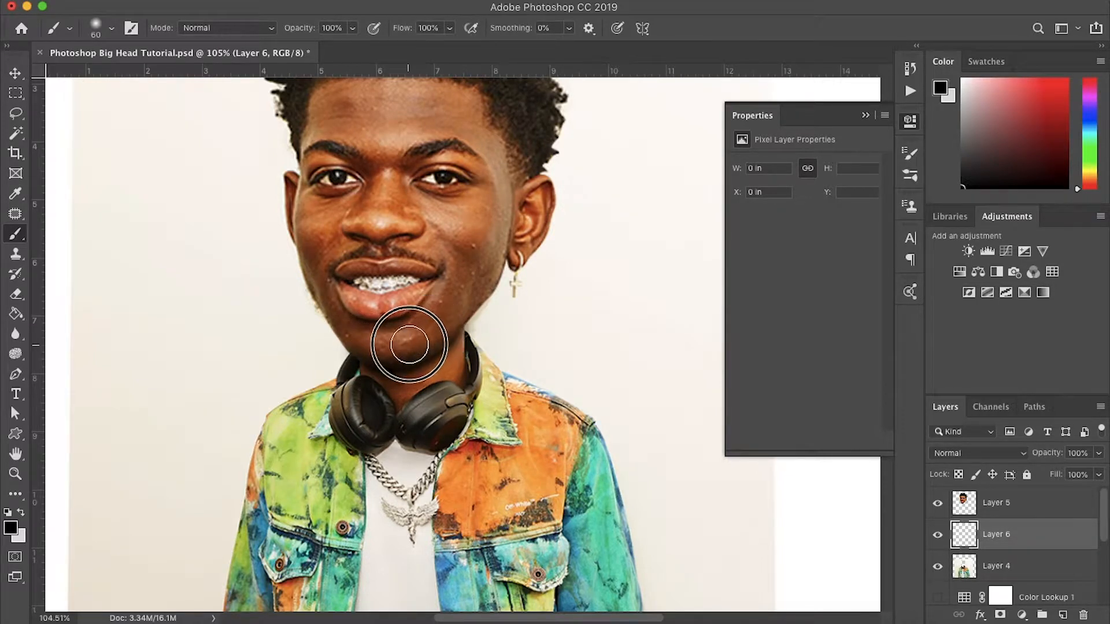
pyautogui.scroll(-4, 435, 324)
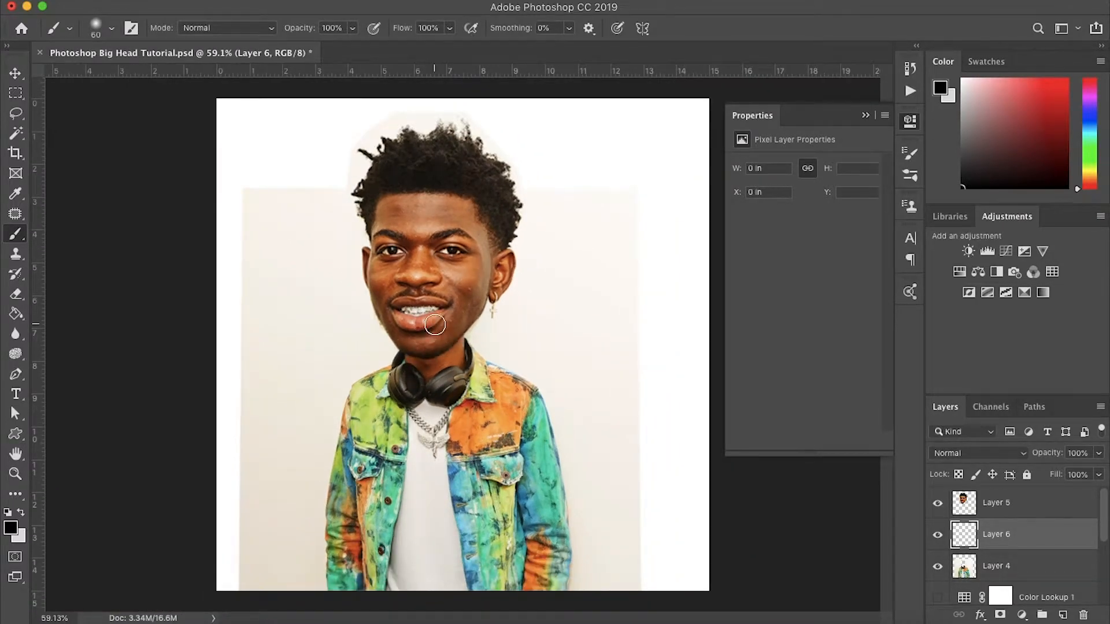
pyautogui.scroll(2, 434, 324)
pyautogui.scroll(4, 435, 324)
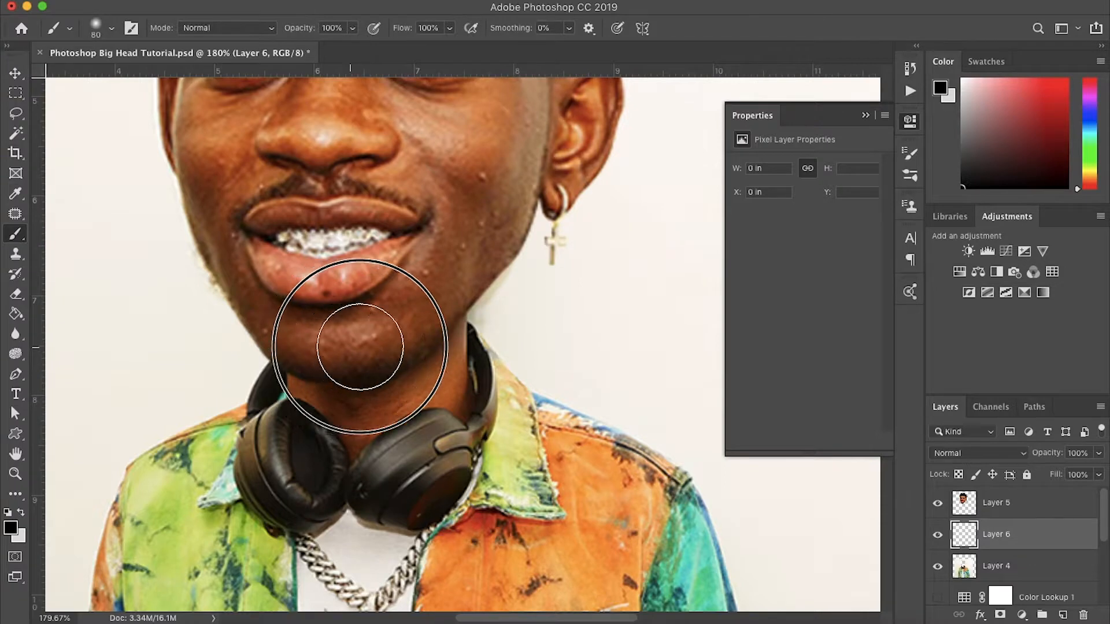
pyautogui.moveTo(388, 321); pyautogui.dragTo(347, 319)
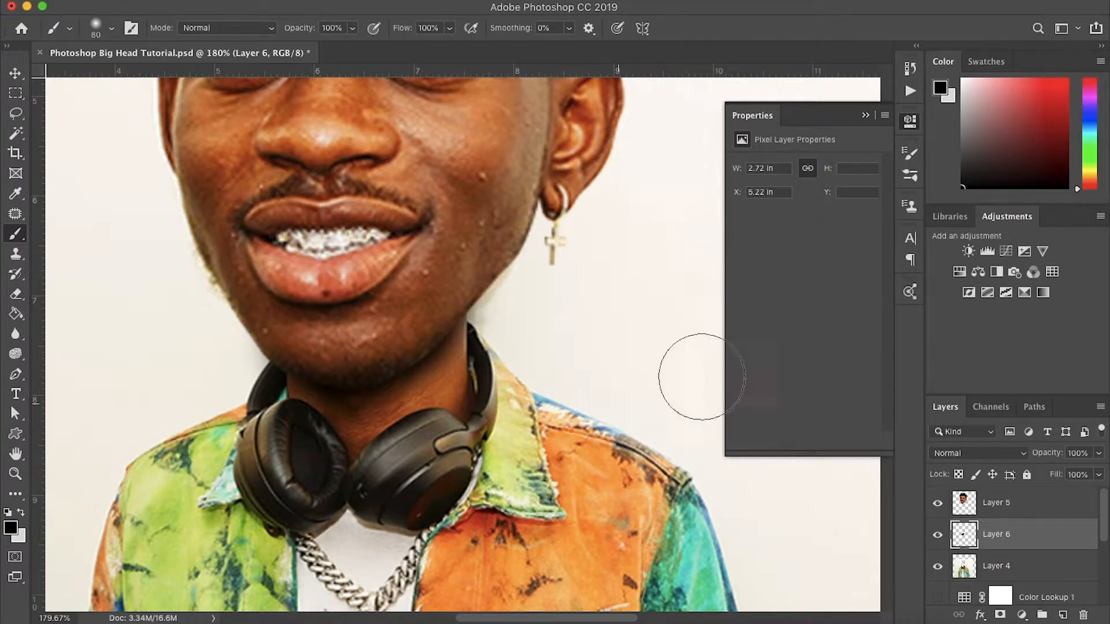
pyautogui.scroll(-3, 451, 302)
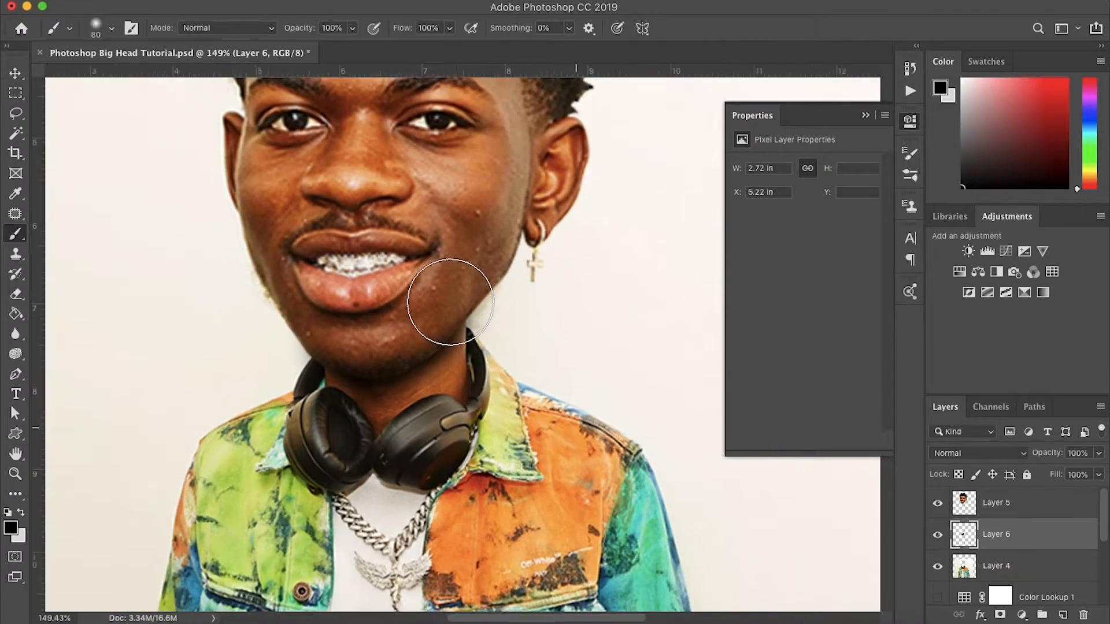
pyautogui.scroll(-2, 451, 302)
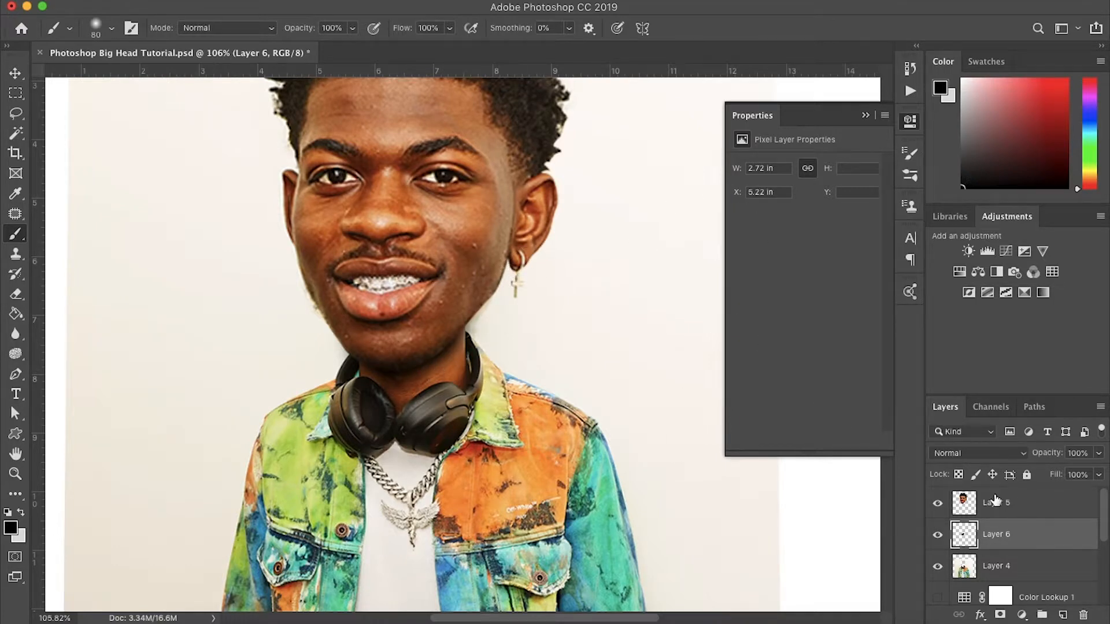
# Mask Layer 5 from its own head outline and refine the mask with Select and Mask: radius 1 px, smooth 24, feather 3.3 px.
pyautogui.click(974, 508)
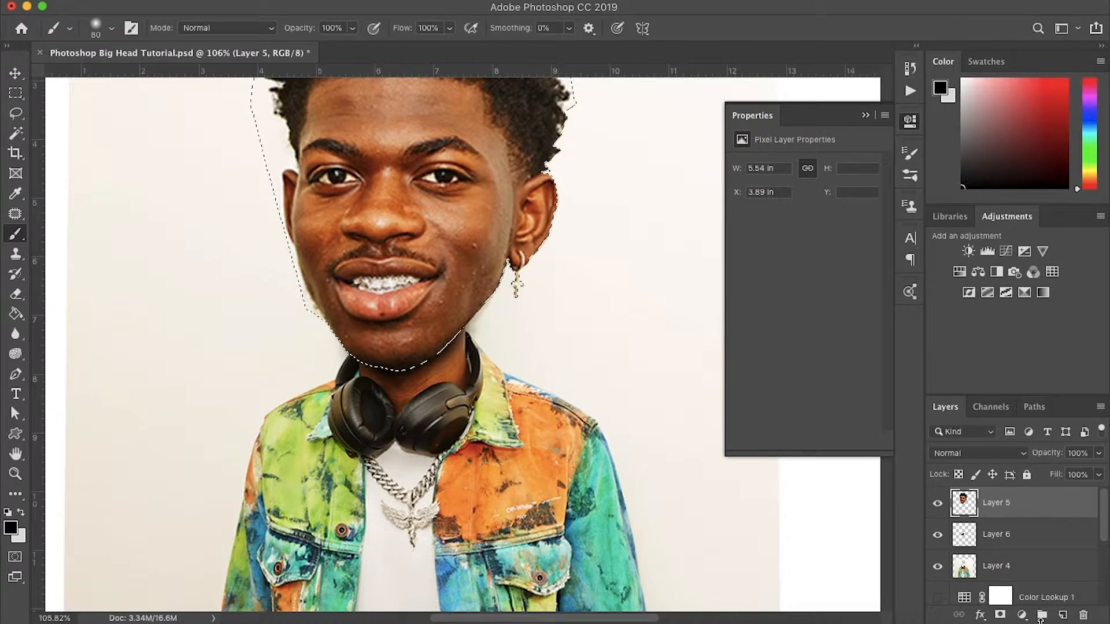
pyautogui.click(1001, 616)
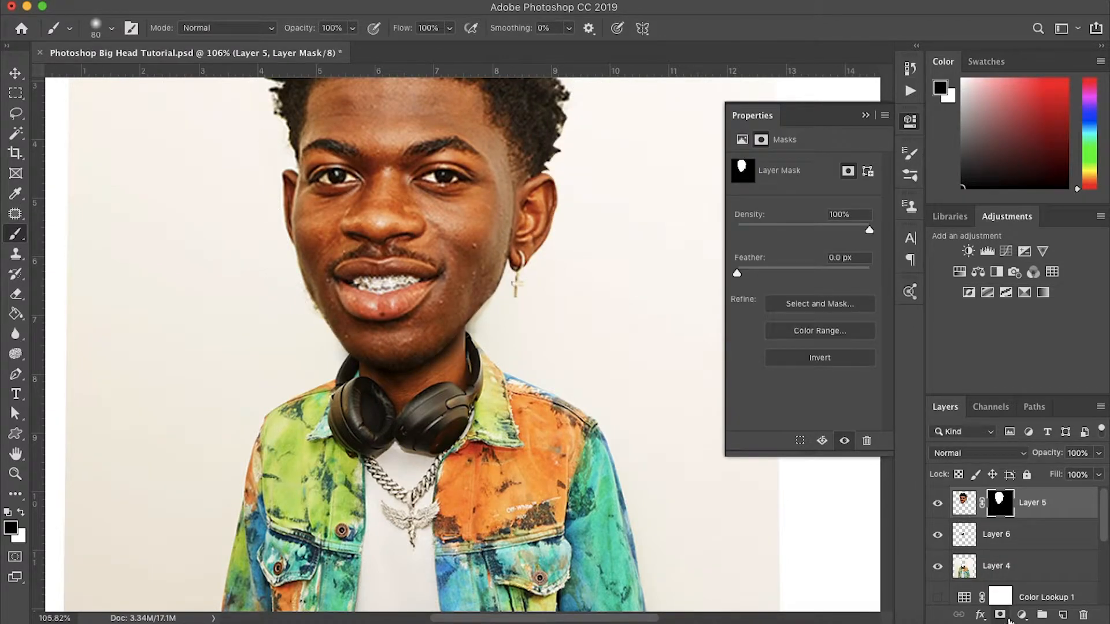
pyautogui.press('super+alt+r')
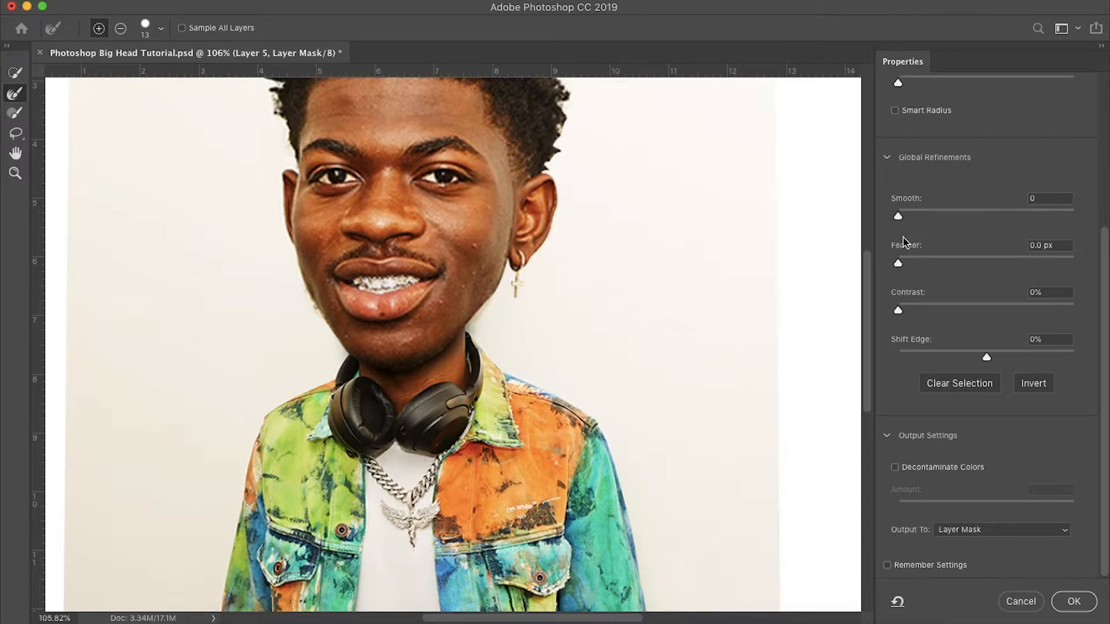
pyautogui.moveTo(901, 216); pyautogui.dragTo(939, 217)
pyautogui.moveTo(915, 261); pyautogui.dragTo(931, 257)
pyautogui.scroll(5, 930, 257)
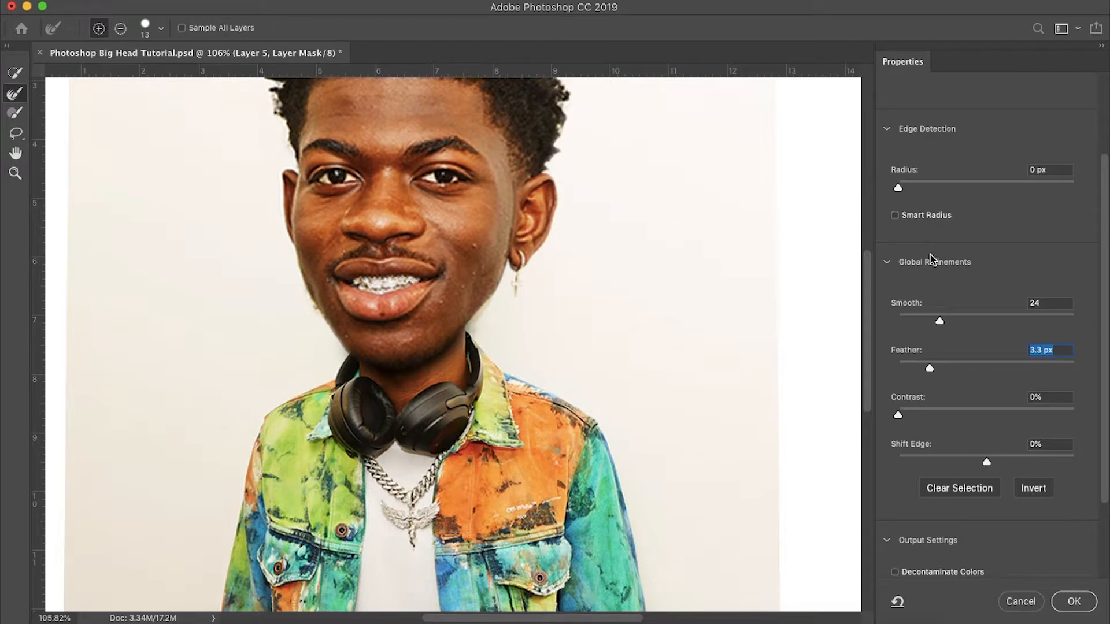
pyautogui.moveTo(898, 188)
pyautogui.mouseDown()
pyautogui.moveTo(920, 191)
pyautogui.moveTo(910, 190)
pyautogui.mouseUp()
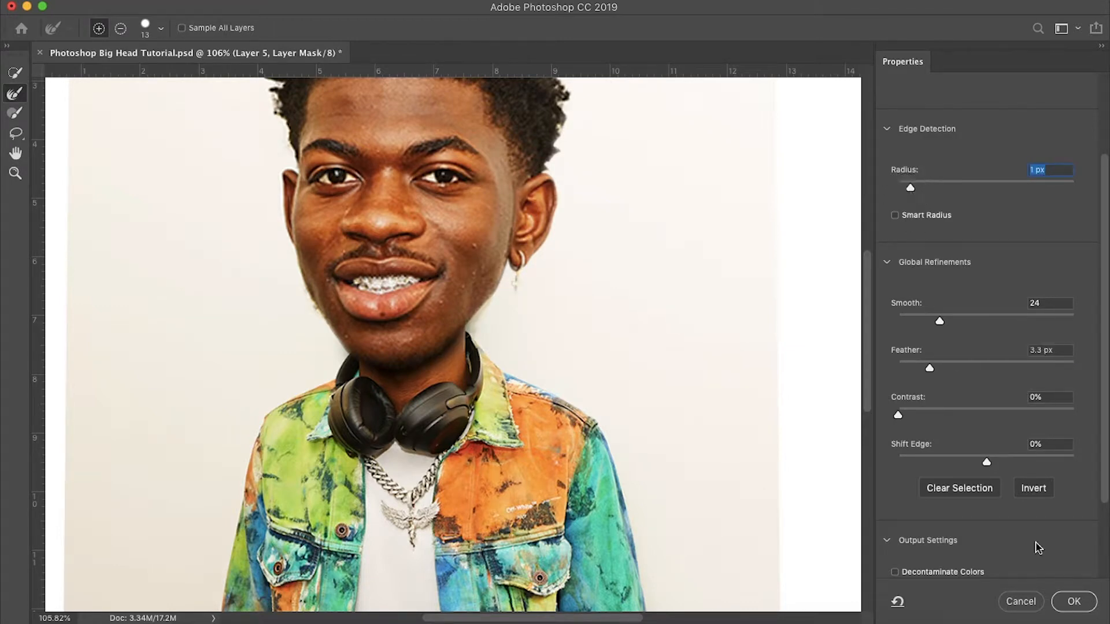
pyautogui.scroll(-4, 1052, 565)
pyautogui.click(1069, 598)
pyautogui.scroll(-6, 644, 409)
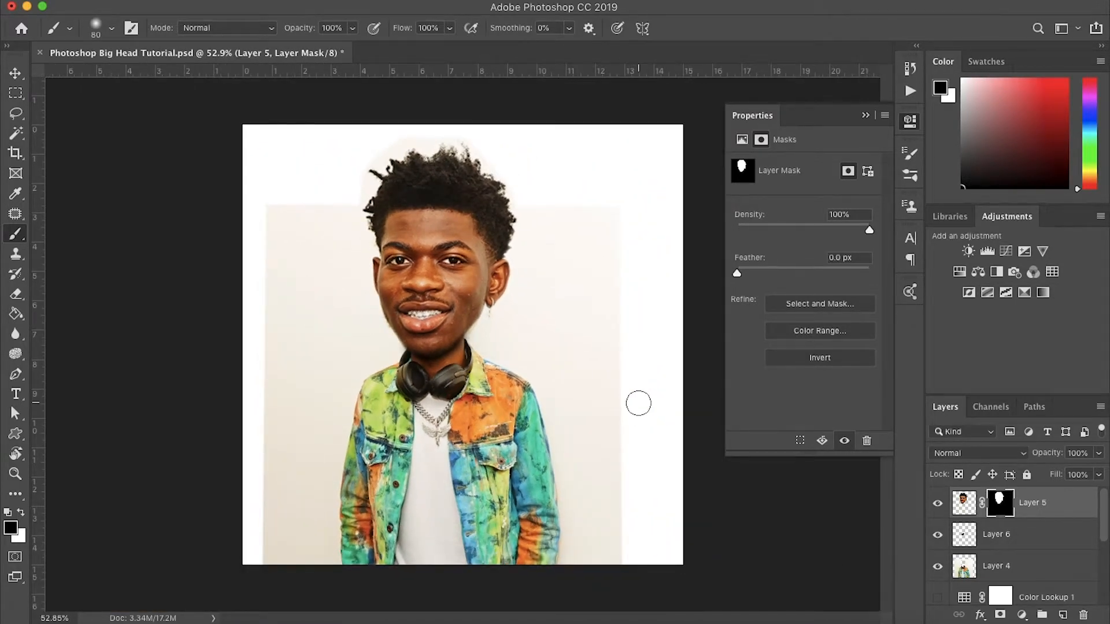
# Stretch the background strip right of the body on Layer 4 to the canvas's right and top edges with Content-Aware Scale, and deselect.
pyautogui.press('m')
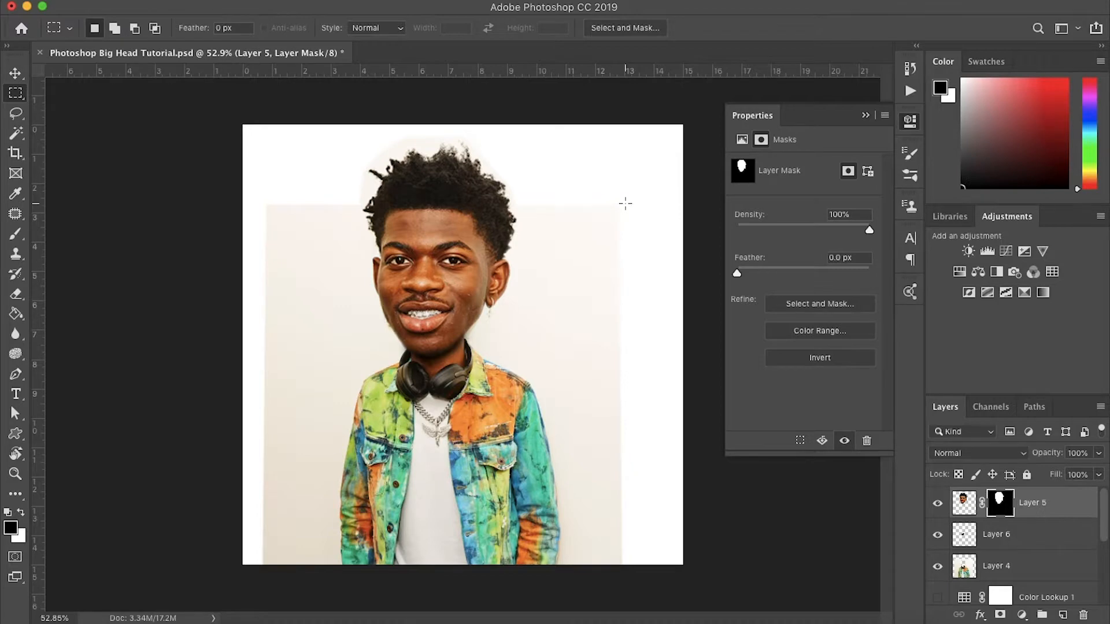
pyautogui.click(1046, 571)
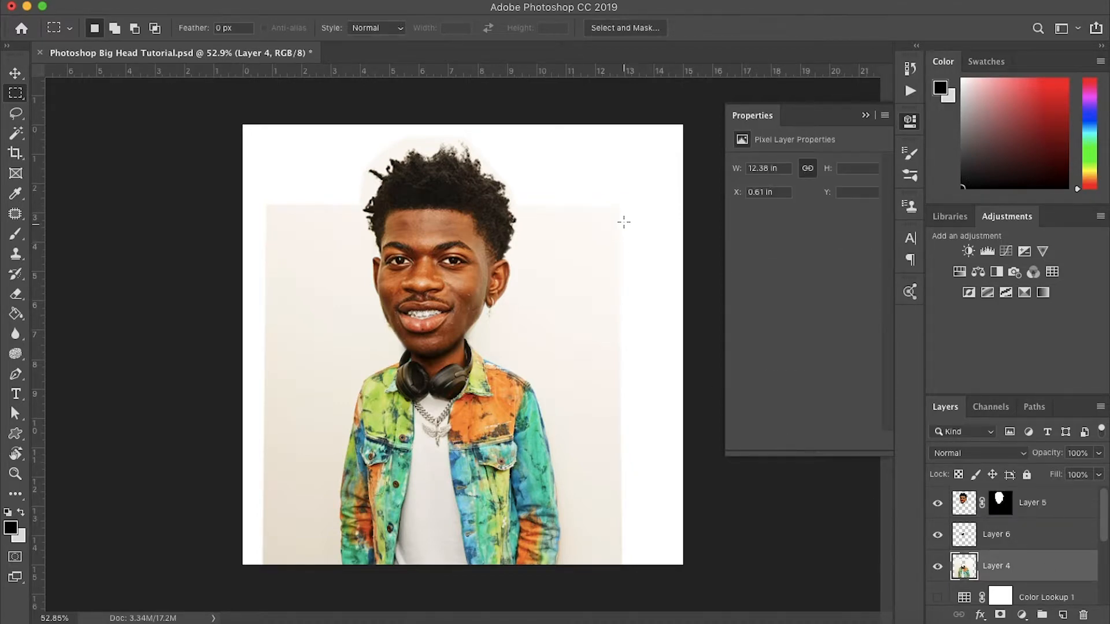
pyautogui.moveTo(621, 207); pyautogui.dragTo(572, 565)
pyautogui.click(207, 0)
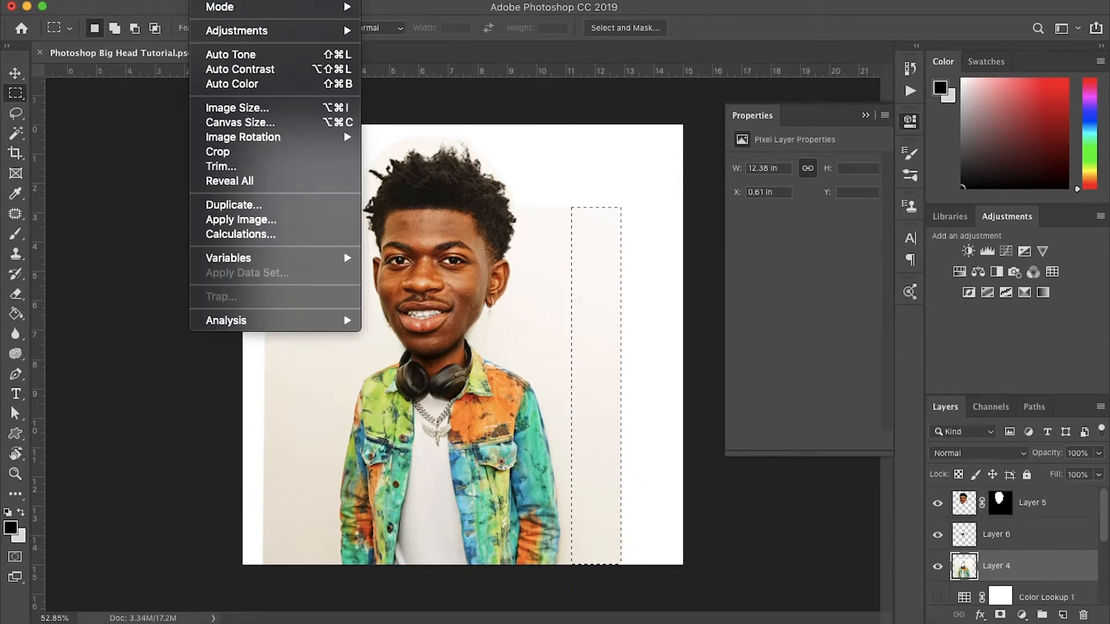
pyautogui.moveTo(172, 0)
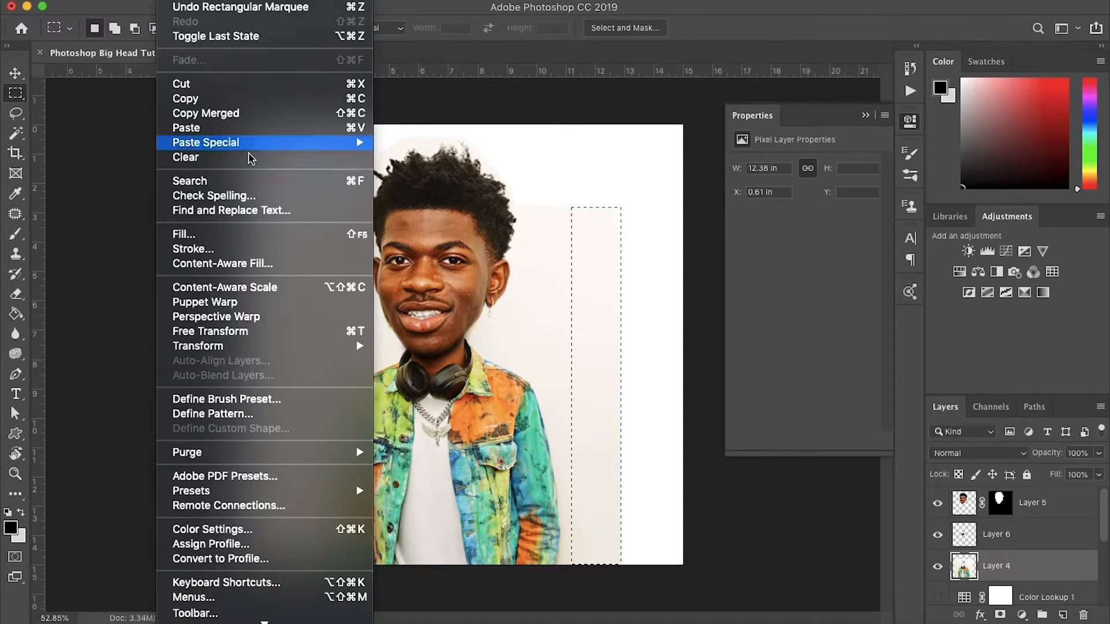
pyautogui.click(269, 295)
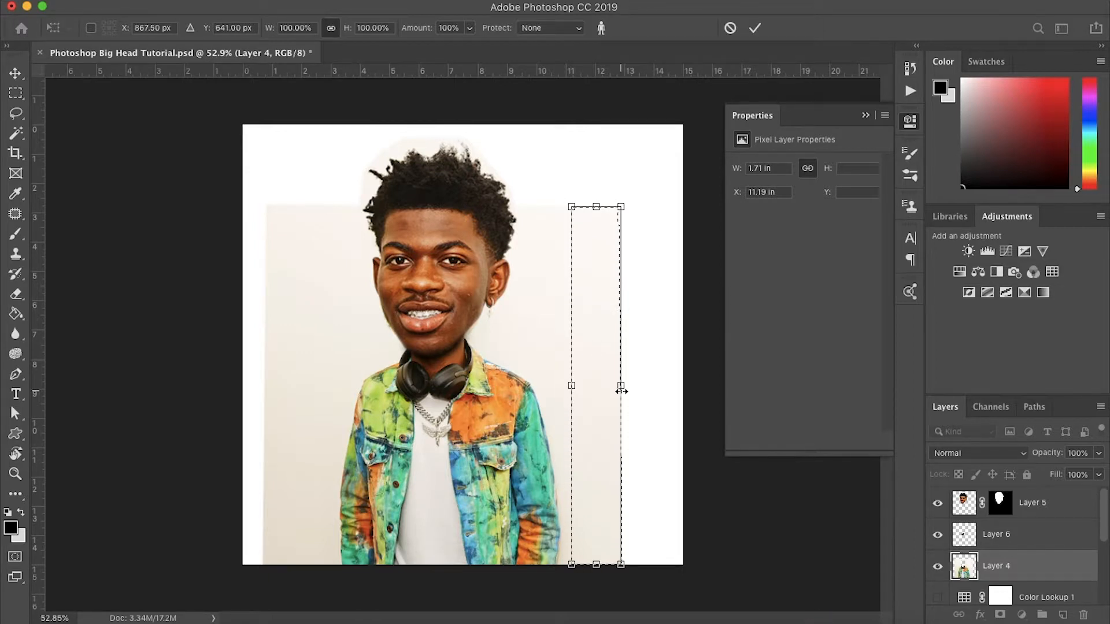
pyautogui.moveTo(620, 391); pyautogui.dragTo(681, 388)
pyautogui.moveTo(628, 208); pyautogui.dragTo(630, 120)
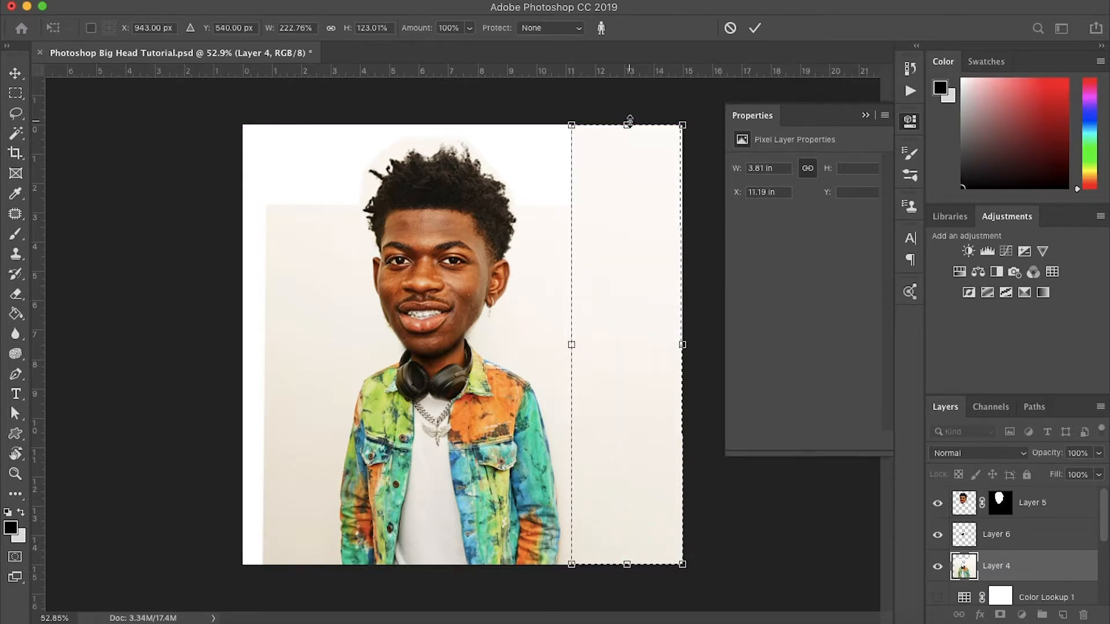
pyautogui.press('Return')
pyautogui.press('super+d')
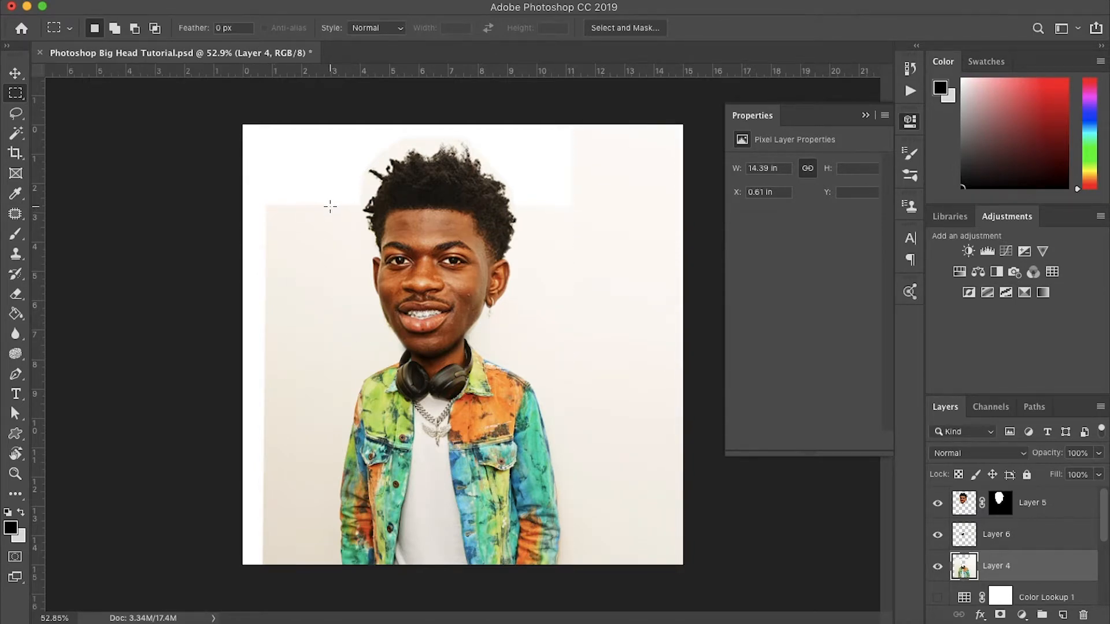
# Stretch the background strip beside the body on Layer 4 to the canvas's left and top edges with Content-Aware Scale, and deselect.
pyautogui.moveTo(328, 207); pyautogui.dragTo(263, 585)
pyautogui.press('alt+shift+super+c')
pyautogui.moveTo(264, 385); pyautogui.dragTo(243, 385)
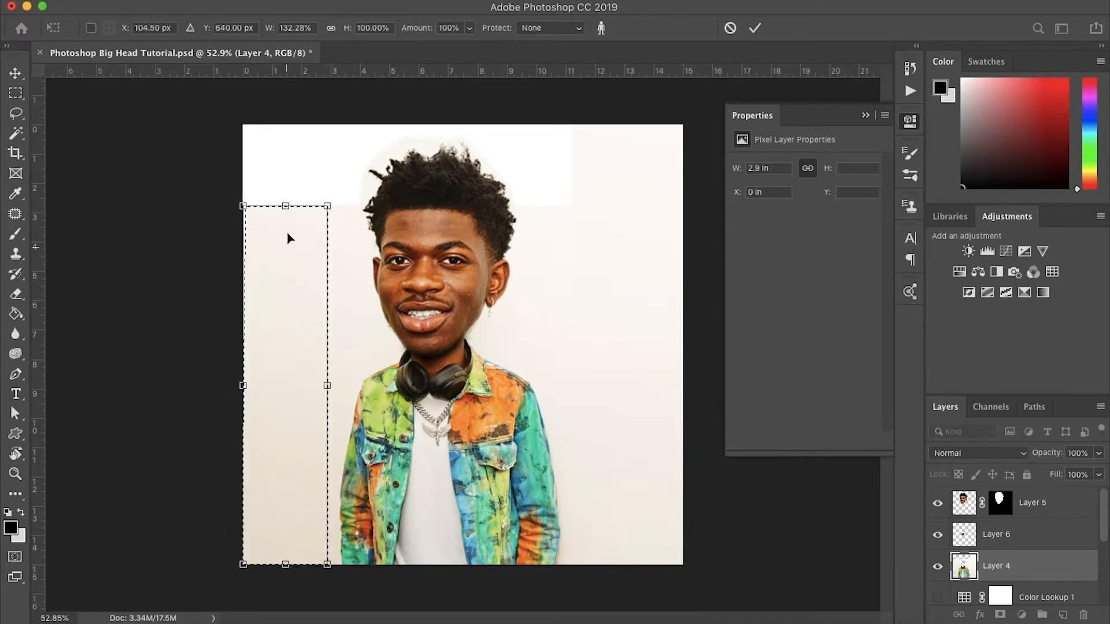
pyautogui.moveTo(285, 206); pyautogui.dragTo(282, 125)
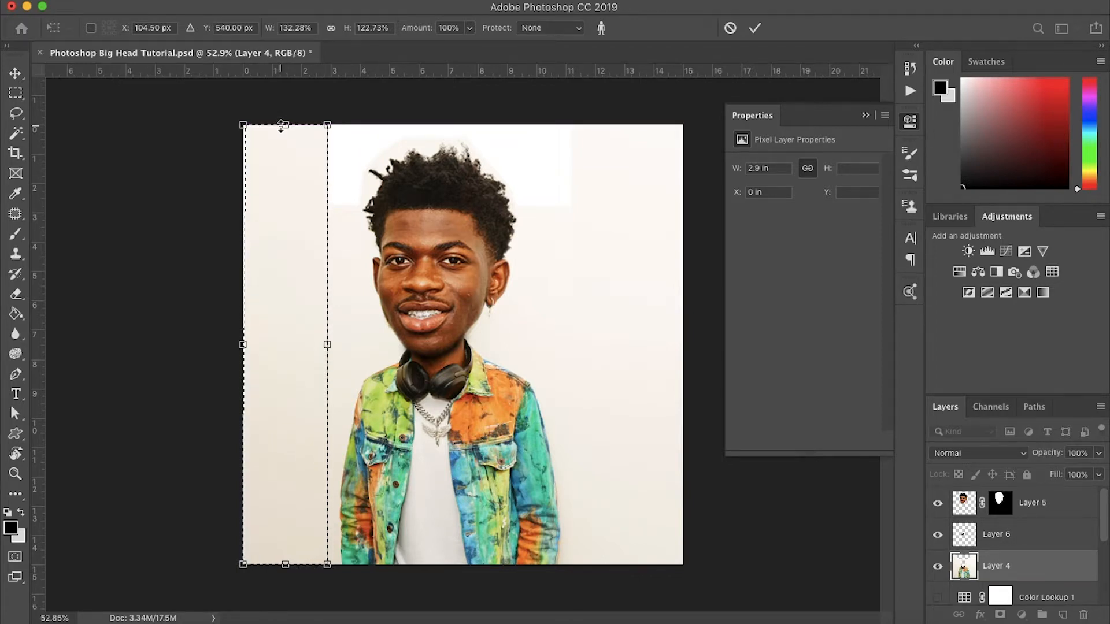
pyautogui.press('Return')
pyautogui.press('m')
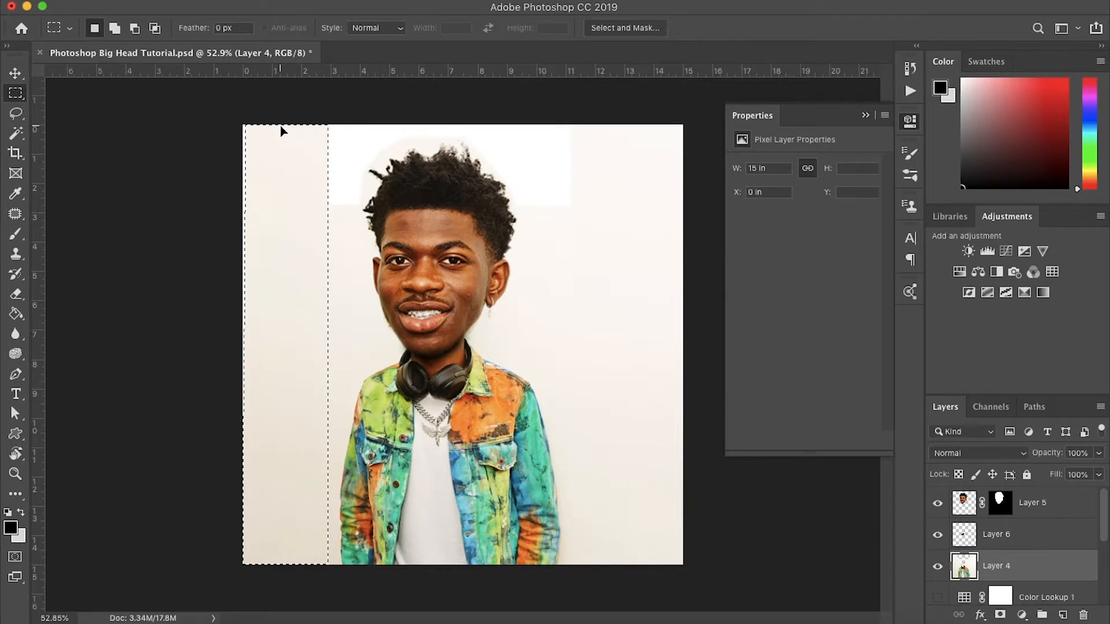
pyautogui.hotkey('ctrl', 'd')
# Clone clean background over the white gap and the vertical seam in the upper-left backdrop of Layer 4.
pyautogui.click(15, 253)
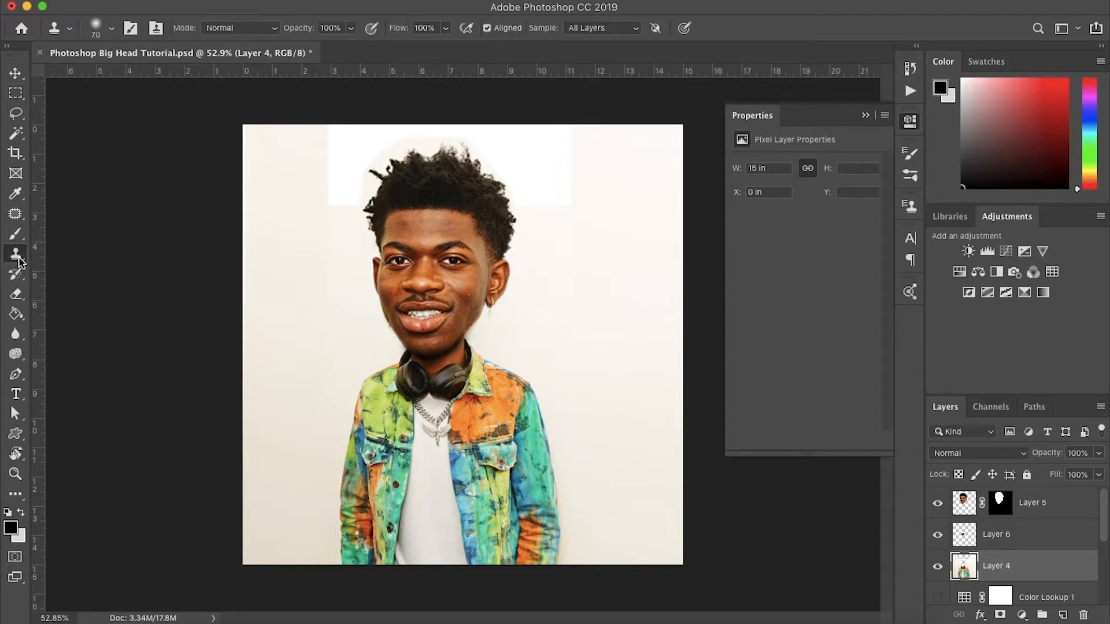
pyautogui.keyDown('alt'); pyautogui.click(261, 151); pyautogui.keyUp('alt')
pyautogui.moveTo(335, 129)
pyautogui.mouseDown()
pyautogui.moveTo(334, 217)
pyautogui.moveTo(347, 156)
pyautogui.moveTo(329, 219)
pyautogui.moveTo(325, 114)
pyautogui.moveTo(353, 133)
pyautogui.moveTo(342, 200)
pyautogui.mouseUp()
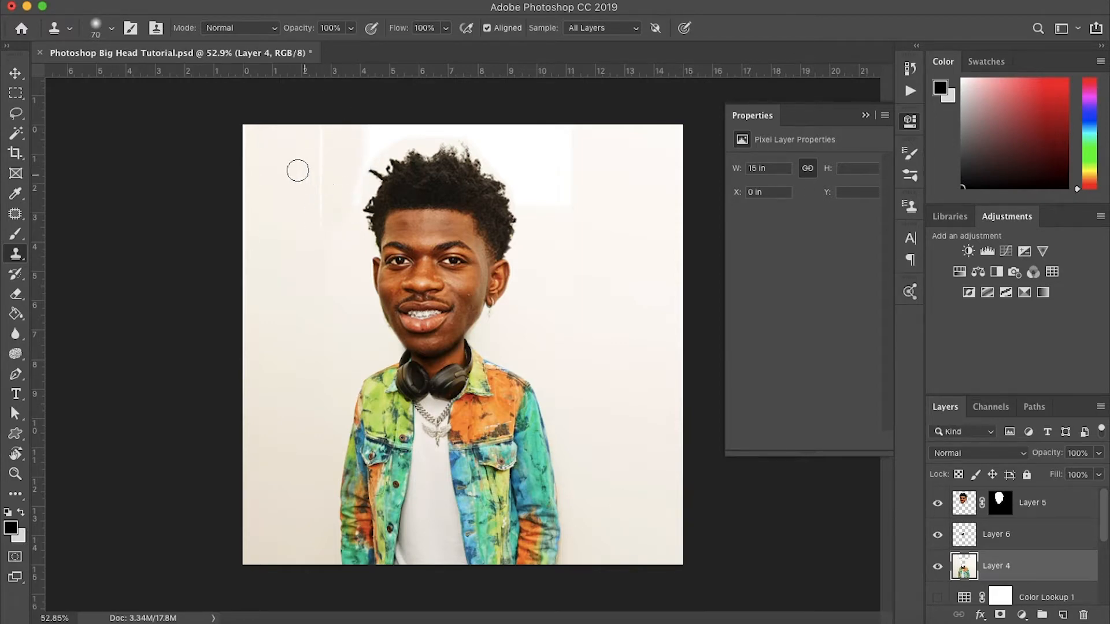
pyautogui.moveTo(322, 127); pyautogui.dragTo(320, 237)
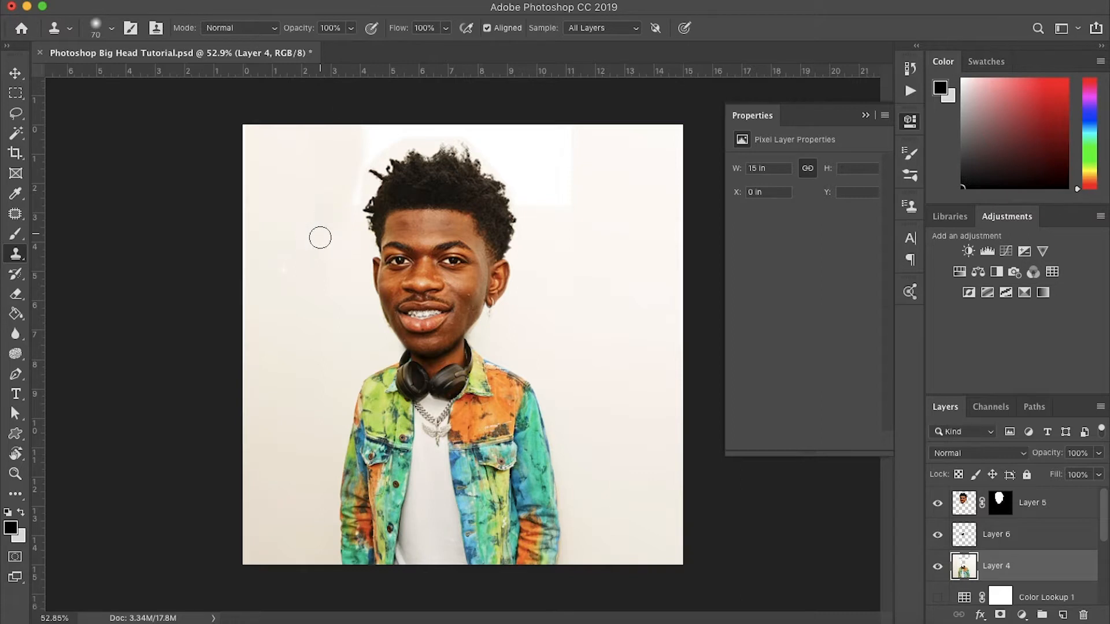
pyautogui.keyDown('alt'); pyautogui.click(323, 151); pyautogui.keyUp('alt')
# Clone sampled backdrop over the white areas to the right of and above the hair on Layer 4.
pyautogui.keyDown('alt'); pyautogui.click(662, 326); pyautogui.keyUp('alt')
pyautogui.moveTo(572, 143)
pyautogui.mouseDown()
pyautogui.moveTo(571, 207)
pyautogui.moveTo(551, 150)
pyautogui.moveTo(549, 206)
pyautogui.moveTo(534, 140)
pyautogui.moveTo(534, 197)
pyautogui.mouseUp()
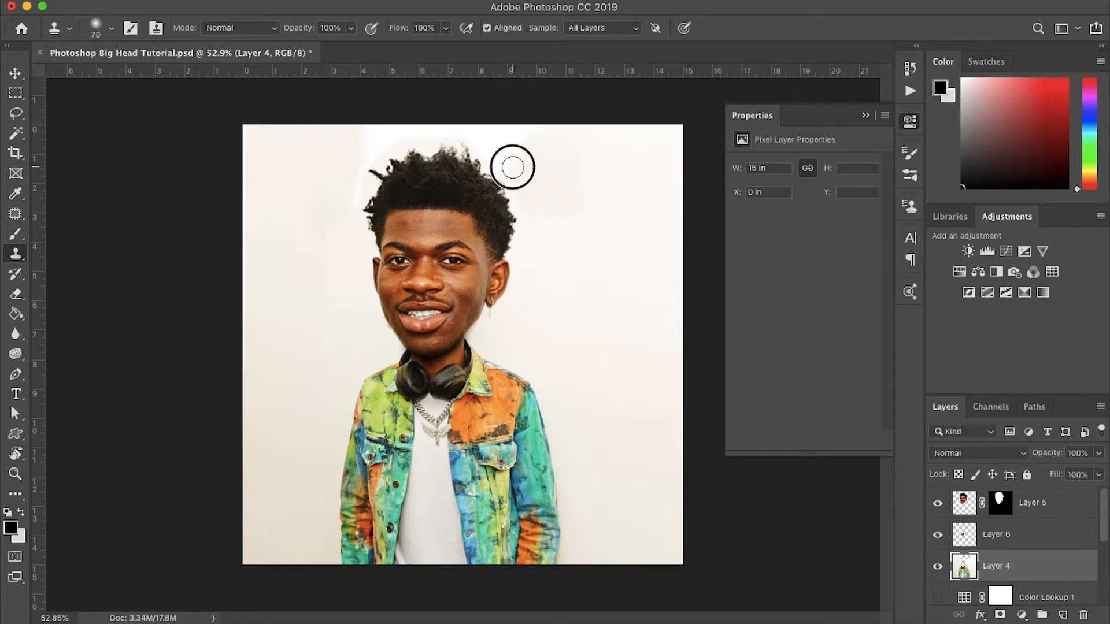
pyautogui.keyDown('alt'); pyautogui.click(643, 220); pyautogui.keyUp('alt')
pyautogui.moveTo(475, 129); pyautogui.dragTo(440, 128)
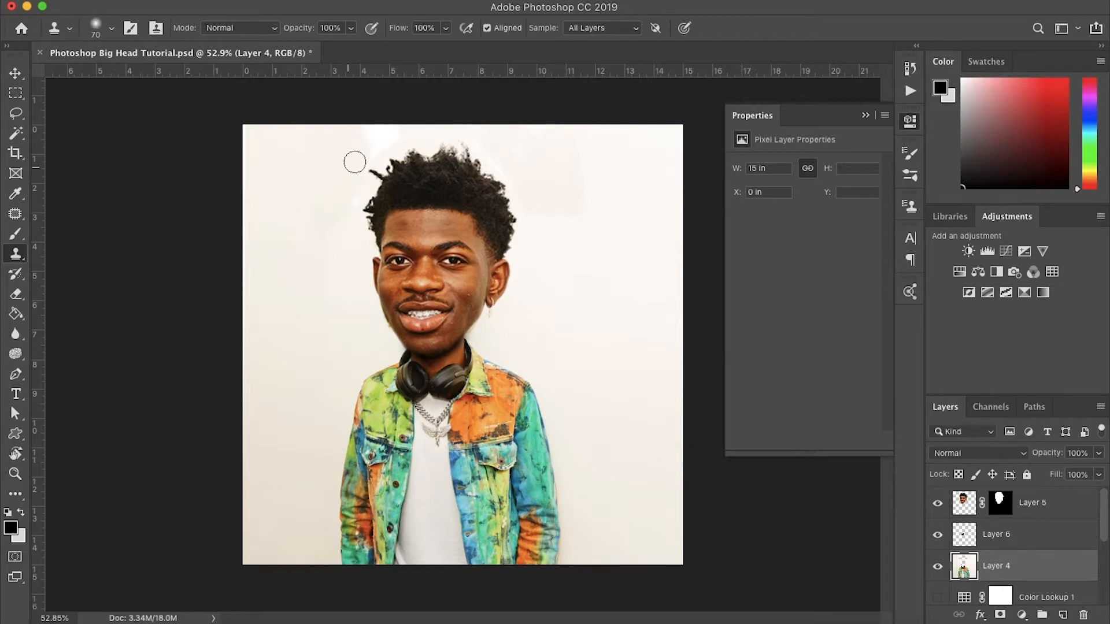
pyautogui.moveTo(345, 133)
pyautogui.mouseDown()
pyautogui.moveTo(430, 128)
pyautogui.moveTo(376, 130)
pyautogui.mouseUp()
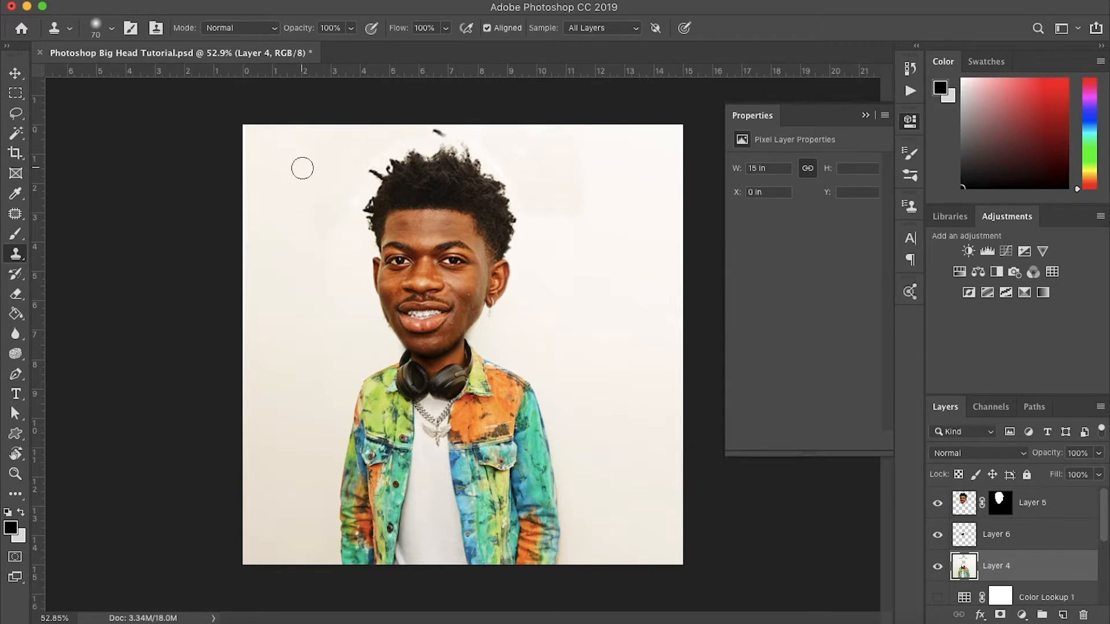
pyautogui.moveTo(409, 128)
pyautogui.mouseDown()
pyautogui.moveTo(445, 132)
pyautogui.moveTo(404, 132)
pyautogui.moveTo(374, 152)
pyautogui.moveTo(382, 131)
pyautogui.moveTo(347, 215)
pyautogui.mouseUp()
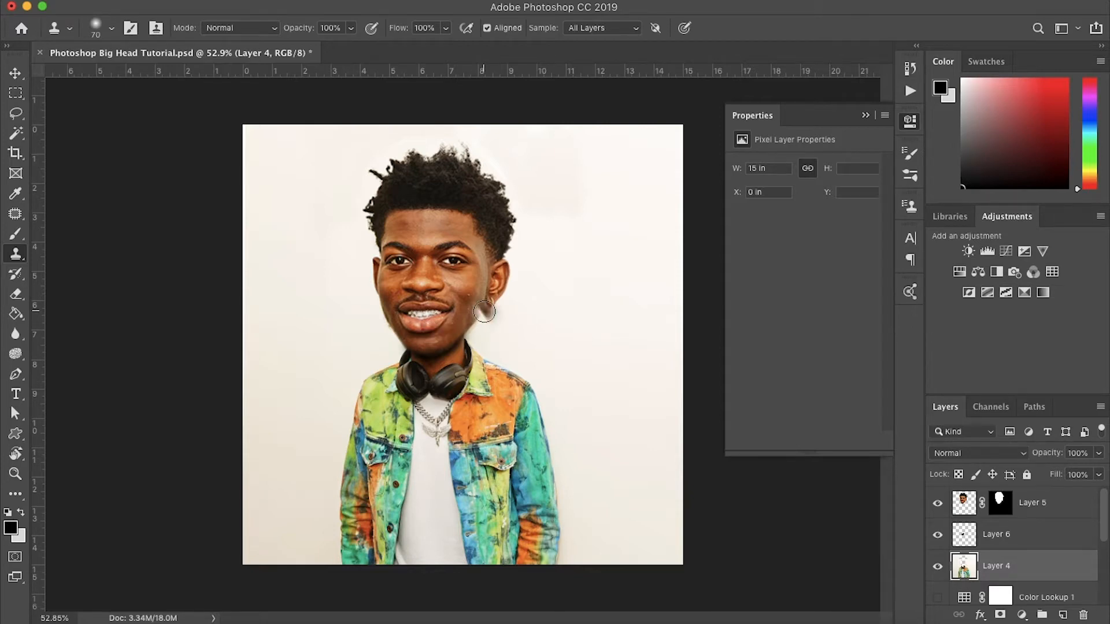
pyautogui.scroll(2, 484, 312)
pyautogui.click(496, 286)
pyautogui.press('super+z')
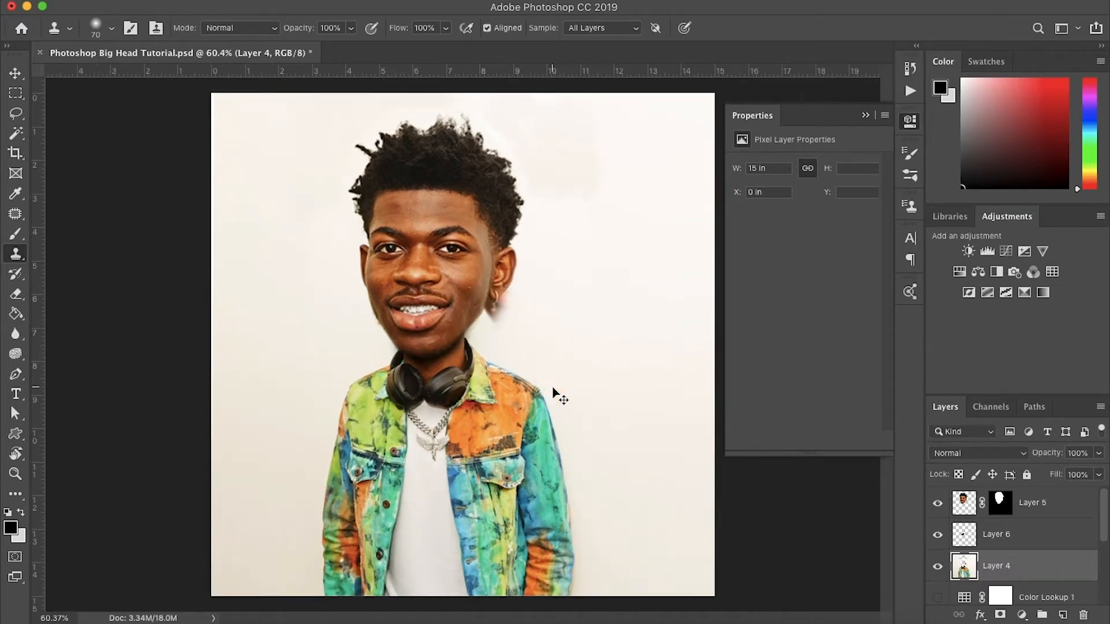
pyautogui.click(504, 319)
pyautogui.scroll(3, 505, 323)
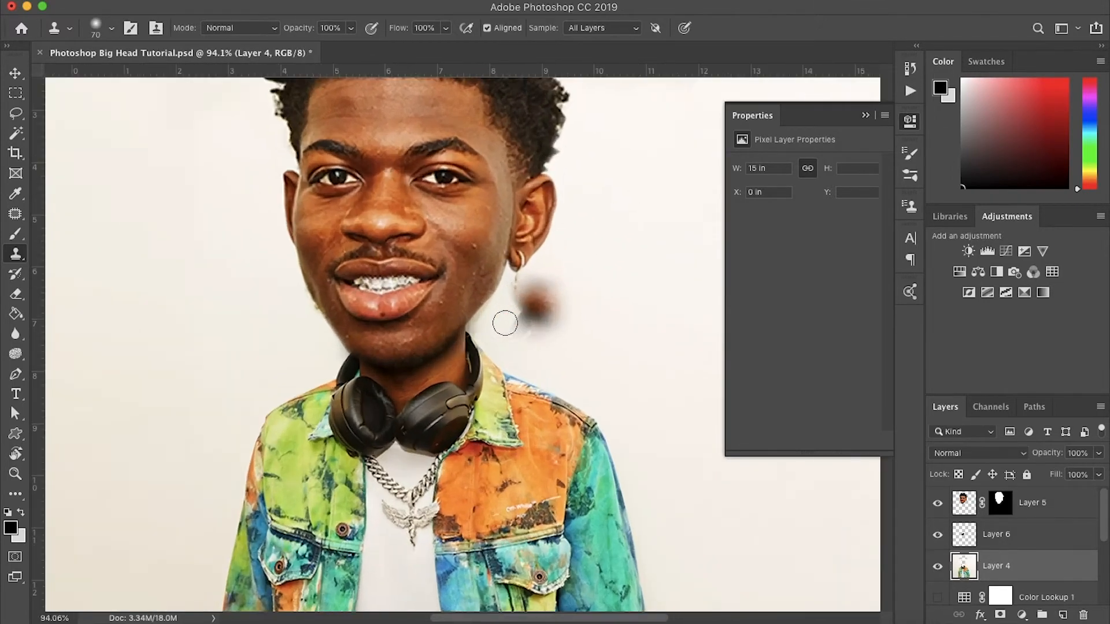
pyautogui.scroll(3, 505, 323)
pyautogui.press('super+z')
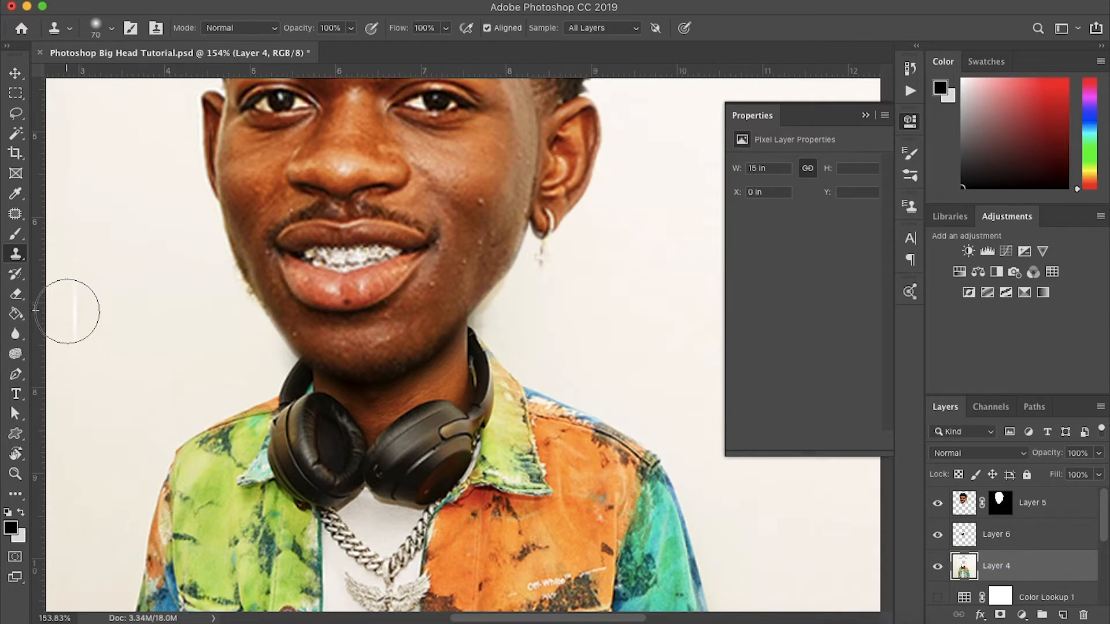
# Paint black on Layer 5's mask beside the earring with the 80 px soft brush.
pyautogui.click(1007, 511)
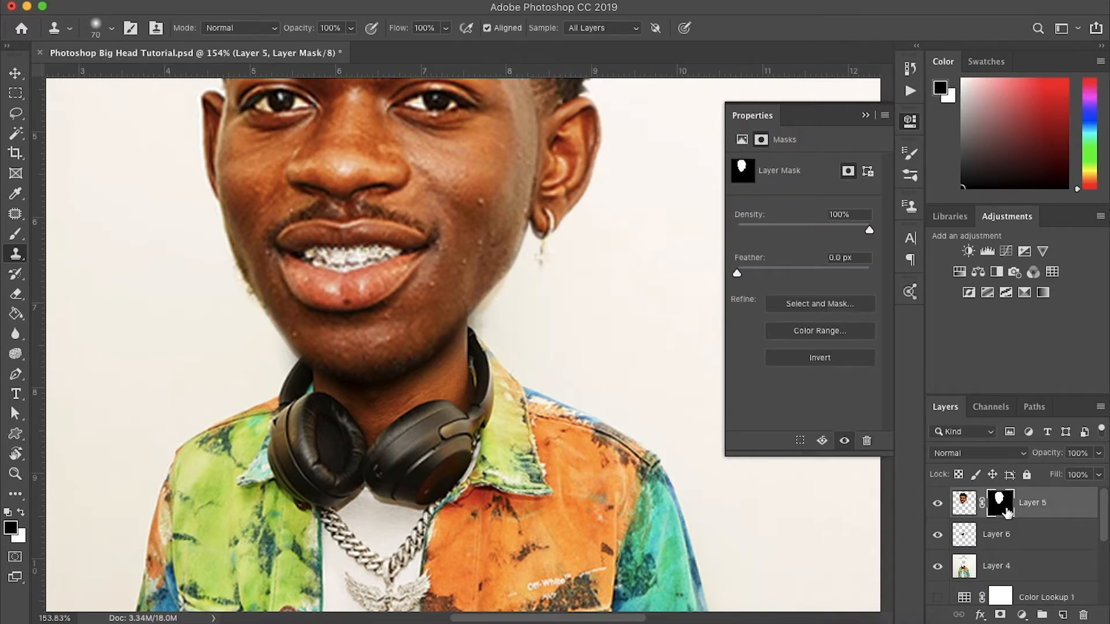
pyautogui.press('b')
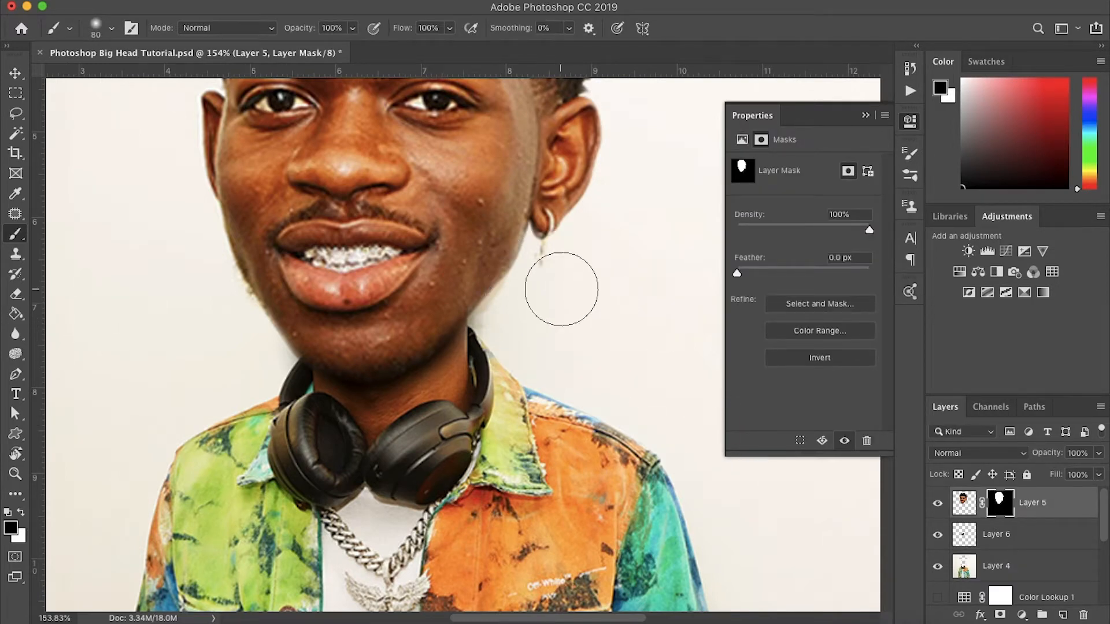
pyautogui.moveTo(560, 261); pyautogui.dragTo(559, 259)
pyautogui.press('super+2')
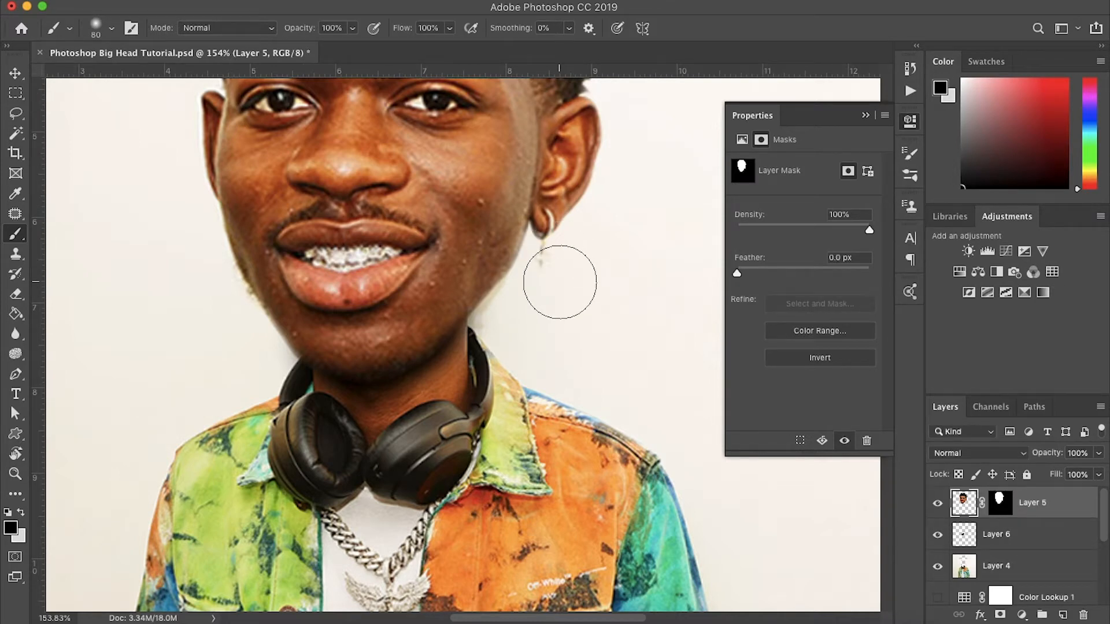
pyautogui.scroll(-5, 572, 310)
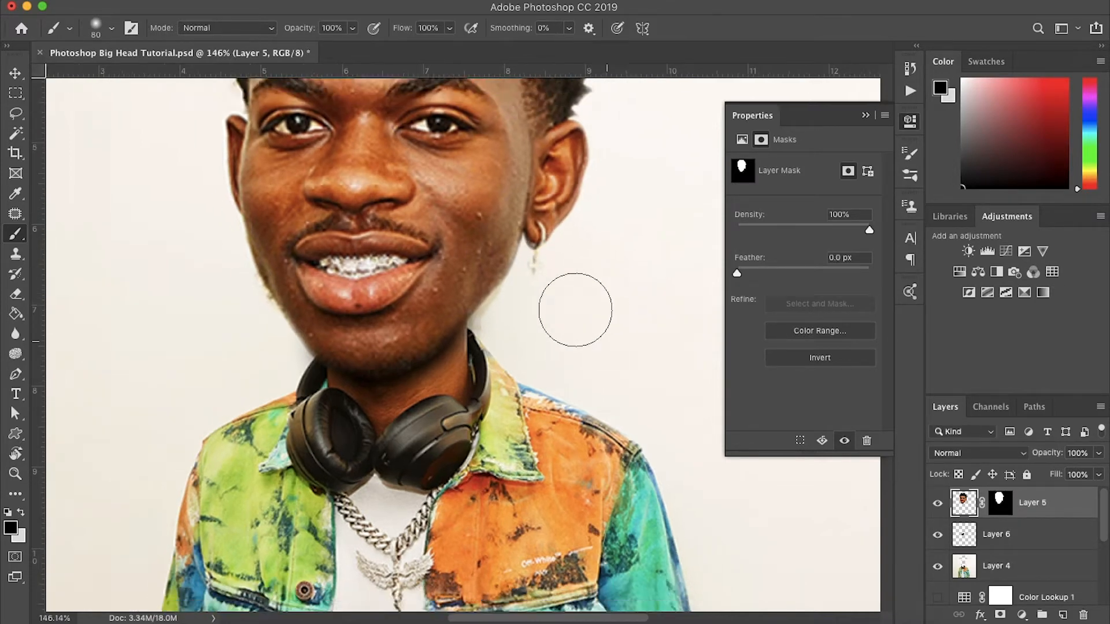
pyautogui.scroll(6, 575, 310)
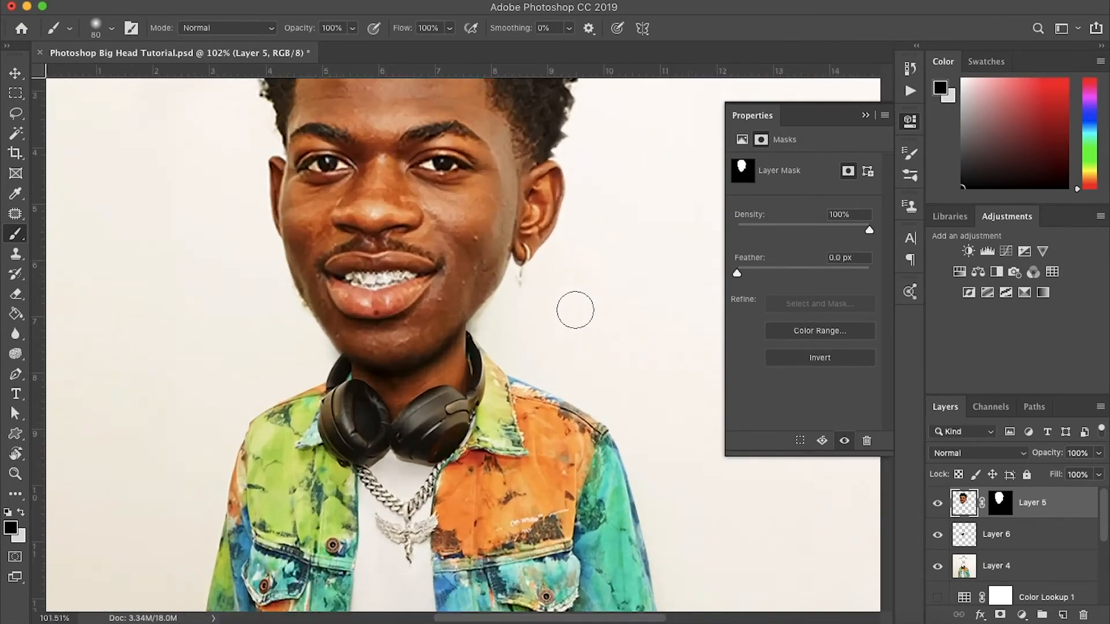
# Touch up Layer 5's mask between the earring and the jaw, painting in black at 80 px and in white at 15 px.
pyautogui.click(1005, 506)
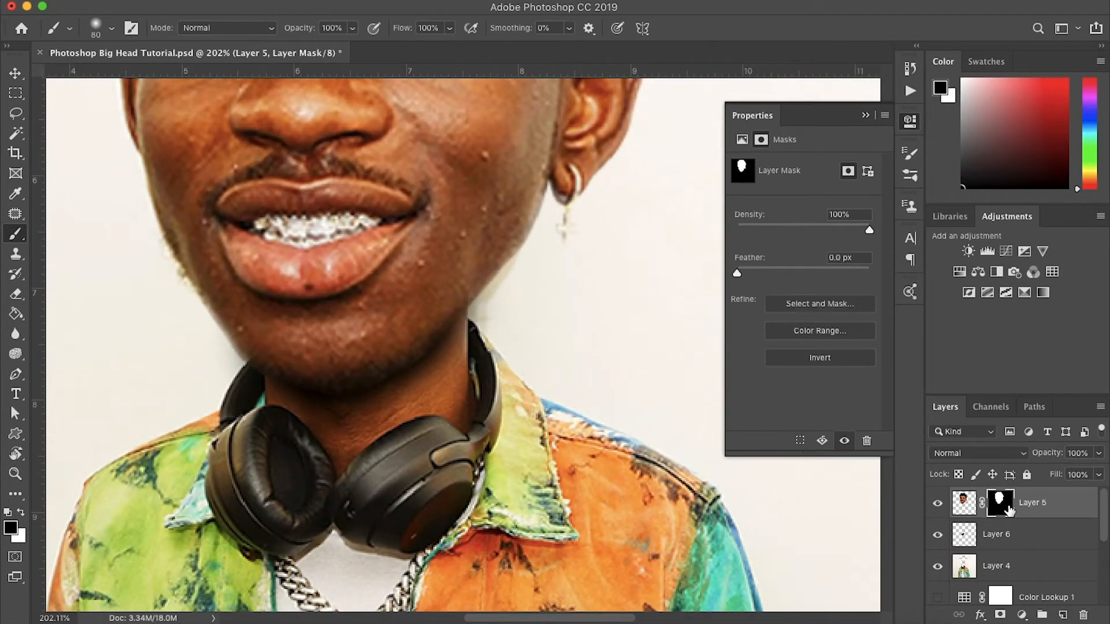
pyautogui.moveTo(549, 312); pyautogui.dragTo(508, 298)
pyautogui.press('[')
pyautogui.press('[')
pyautogui.press('[')
pyautogui.press('[')
pyautogui.press('[')
pyautogui.press('[')
pyautogui.press('[')
pyautogui.press('[')
pyautogui.press('[')
pyautogui.press('[')
pyautogui.press('x')
pyautogui.moveTo(525, 260)
pyautogui.mouseDown()
pyautogui.moveTo(483, 307)
pyautogui.moveTo(518, 263)
pyautogui.moveTo(485, 301)
pyautogui.moveTo(489, 330)
pyautogui.mouseUp()
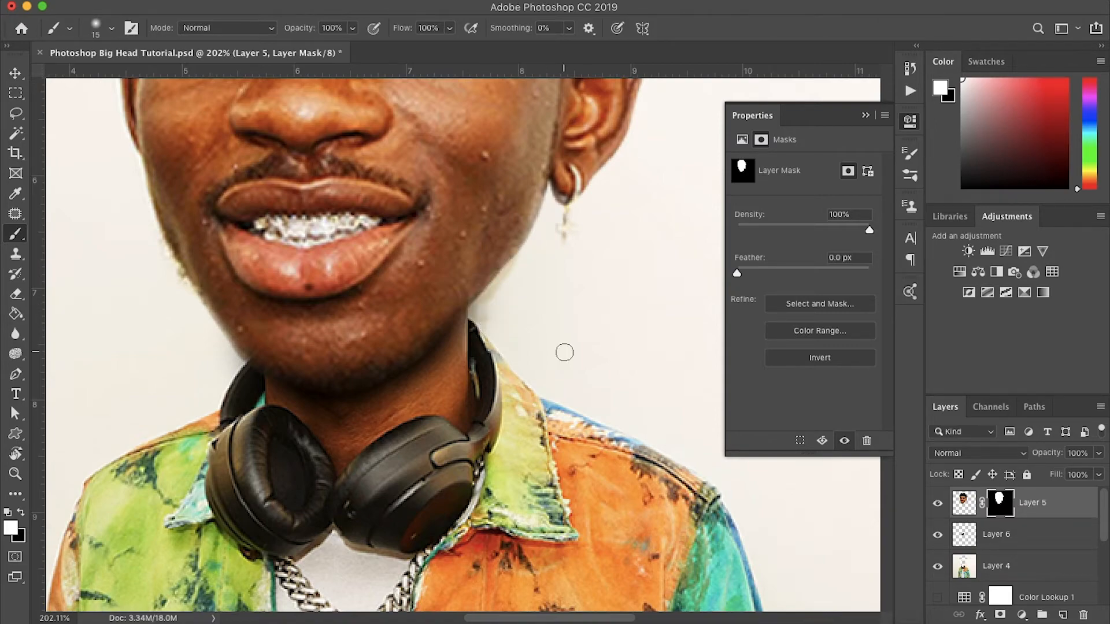
# With Layer 5 temporarily hidden, clone plain background over the leftover earring and outline beside the neck on Layer 4.
pyautogui.scroll(-10, 586, 330)
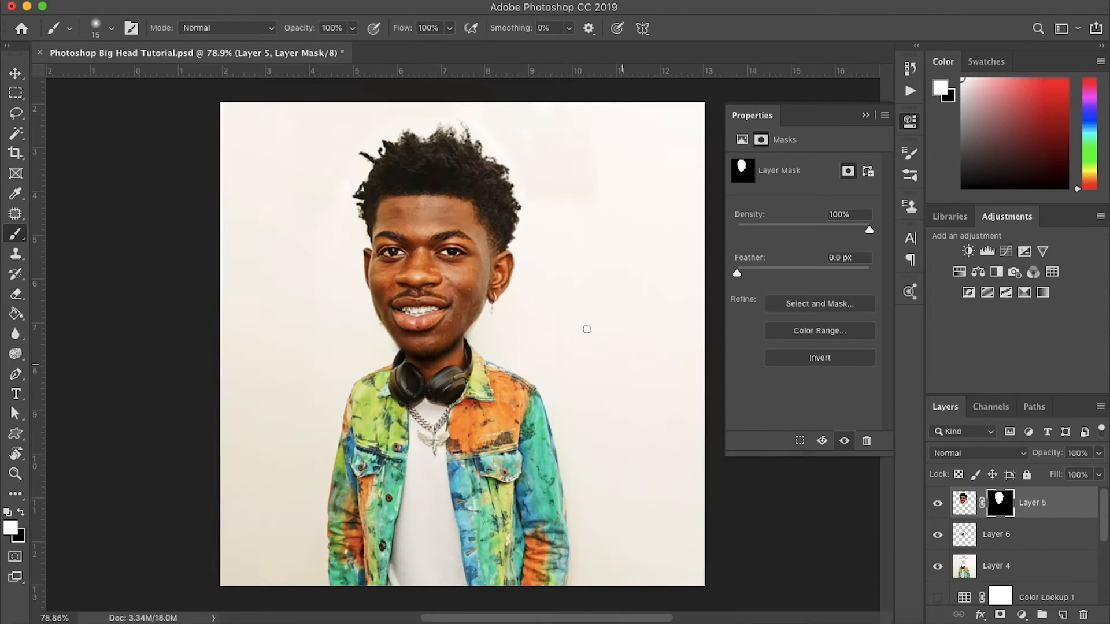
pyautogui.click(938, 503)
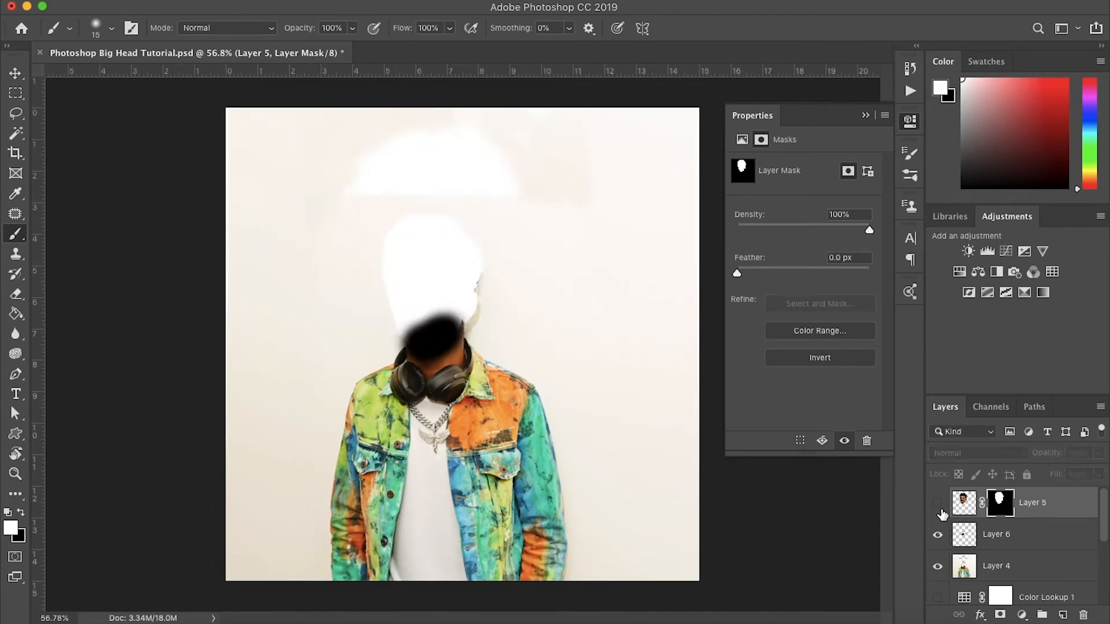
pyautogui.click(940, 510)
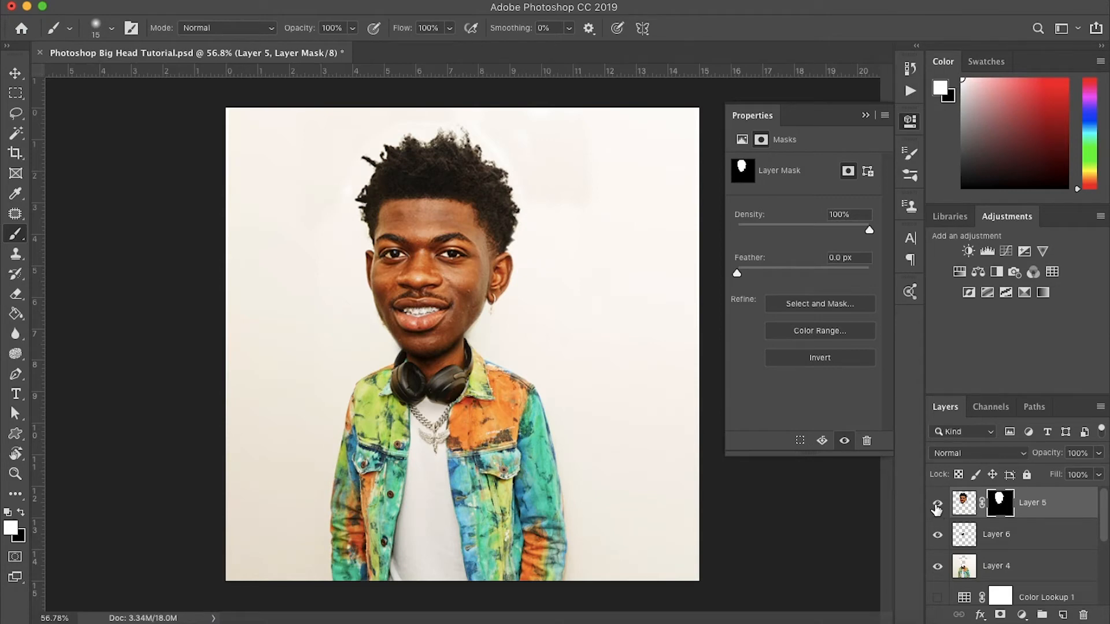
pyautogui.click(937, 508)
pyautogui.click(993, 566)
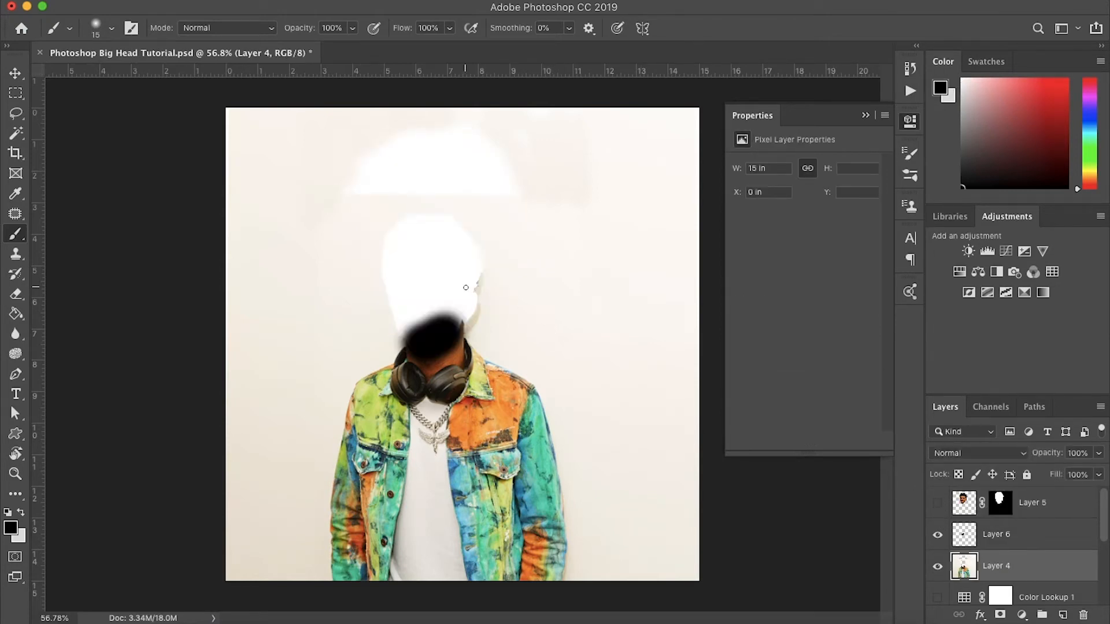
pyautogui.scroll(5, 466, 287)
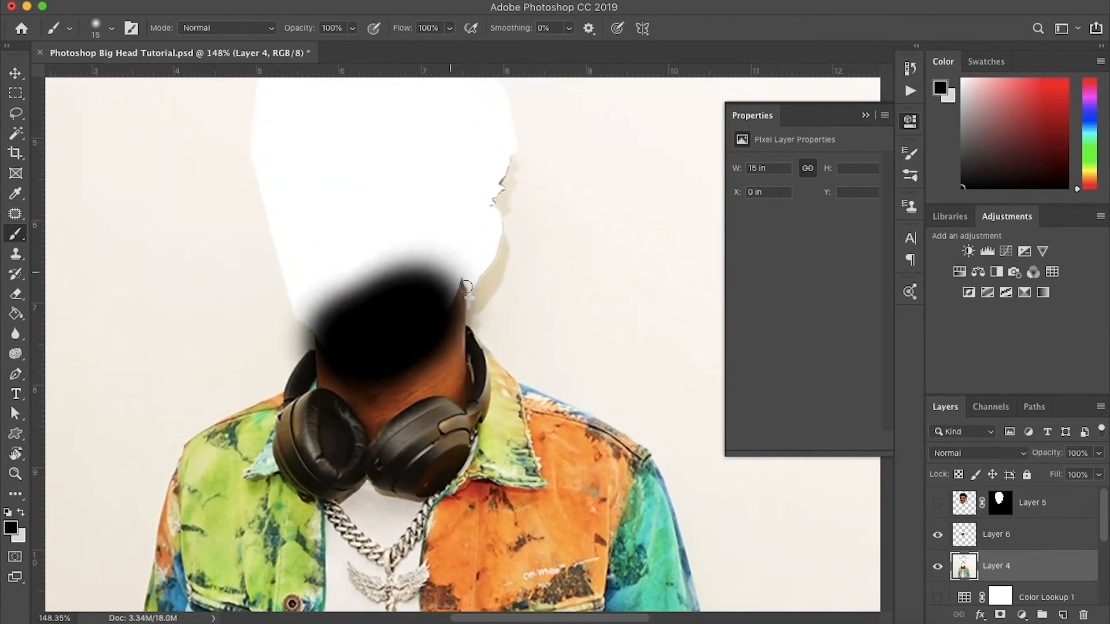
pyautogui.scroll(3, 465, 287)
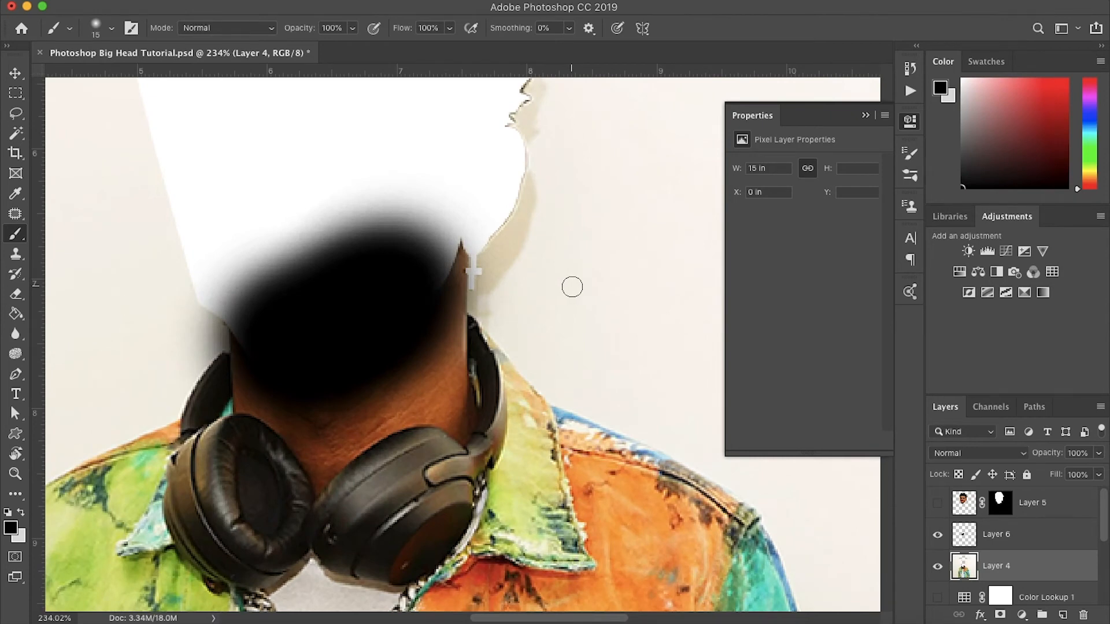
pyautogui.click(16, 254)
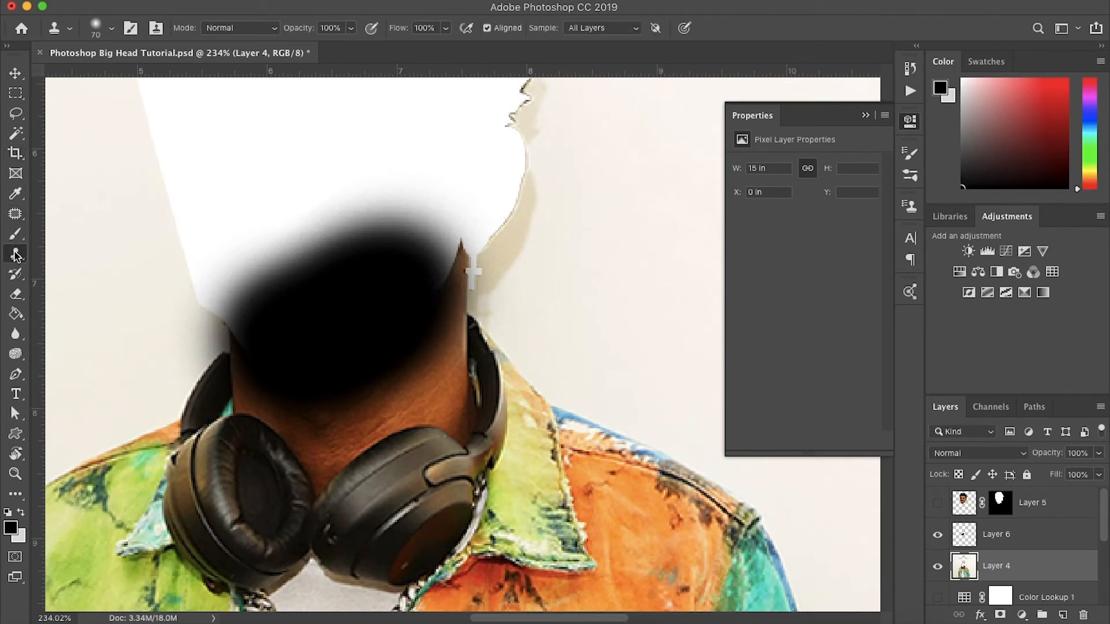
pyautogui.keyDown('alt'); pyautogui.click(622, 252); pyautogui.keyUp('alt')
pyautogui.moveTo(562, 219)
pyautogui.mouseDown()
pyautogui.moveTo(523, 269)
pyautogui.moveTo(524, 255)
pyautogui.moveTo(508, 268)
pyautogui.moveTo(494, 255)
pyautogui.moveTo(515, 230)
pyautogui.moveTo(551, 137)
pyautogui.moveTo(540, 146)
pyautogui.moveTo(541, 113)
pyautogui.mouseUp()
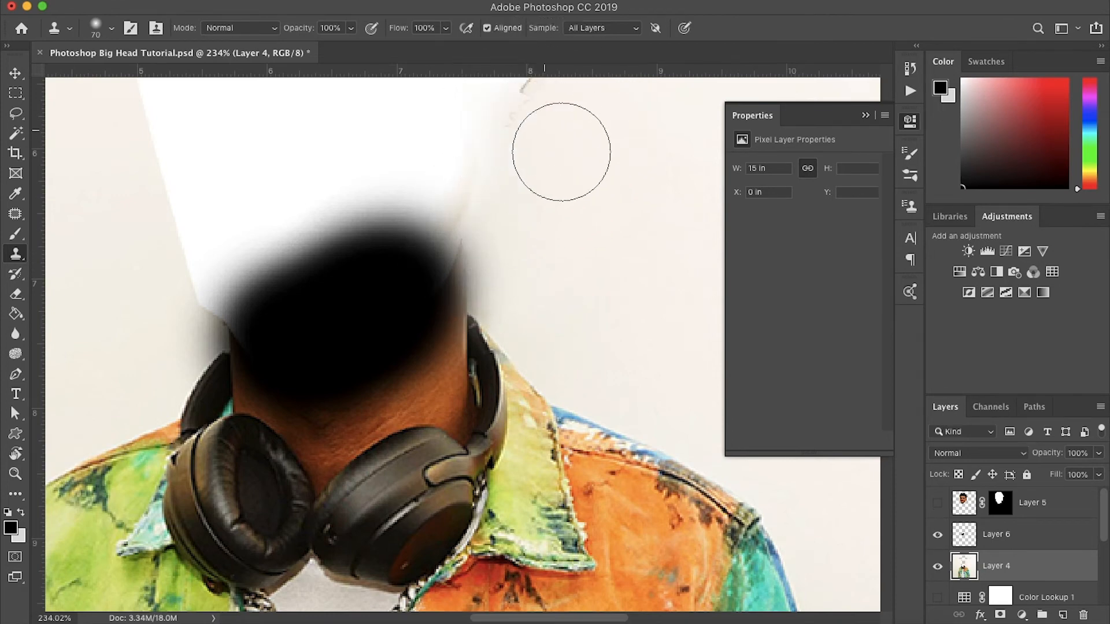
pyautogui.click(937, 502)
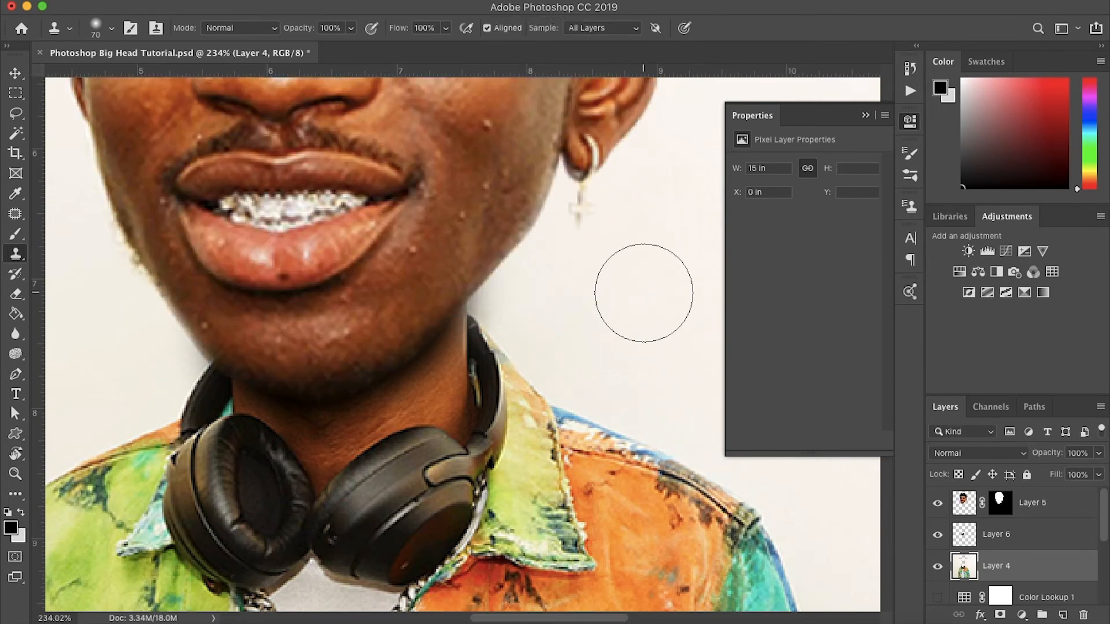
# Move the Color Lookup 1 adjustment layer above Layer 5 and turn on its visibility.
pyautogui.press('super+minus')
pyautogui.press('super+minus')
pyautogui.press('super+minus')
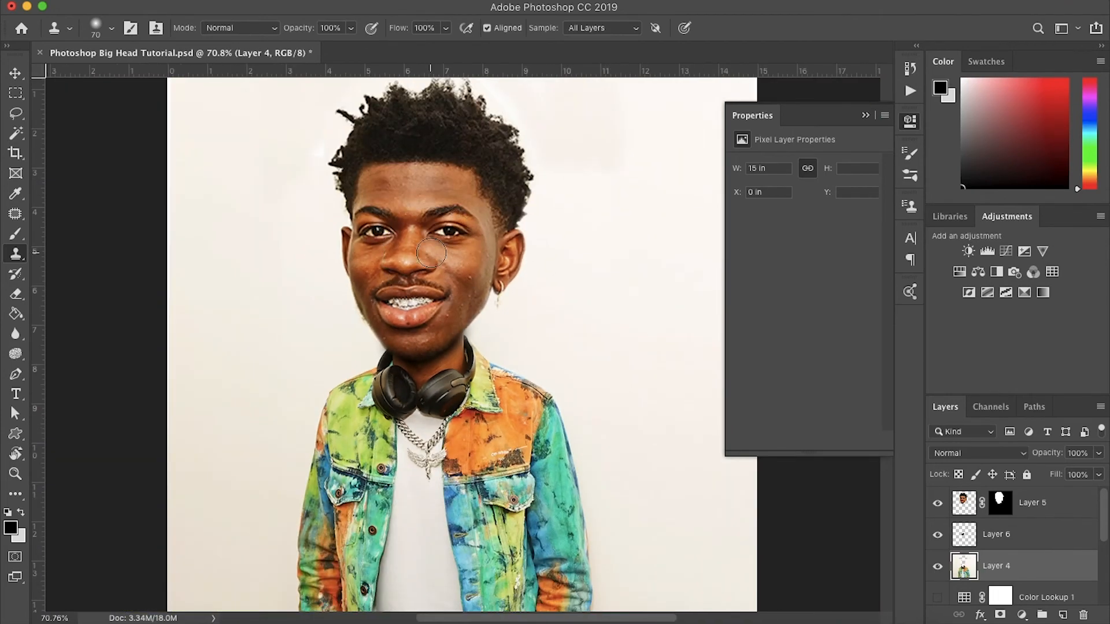
pyautogui.press('super+minus')
pyautogui.moveTo(1042, 604); pyautogui.dragTo(1045, 498)
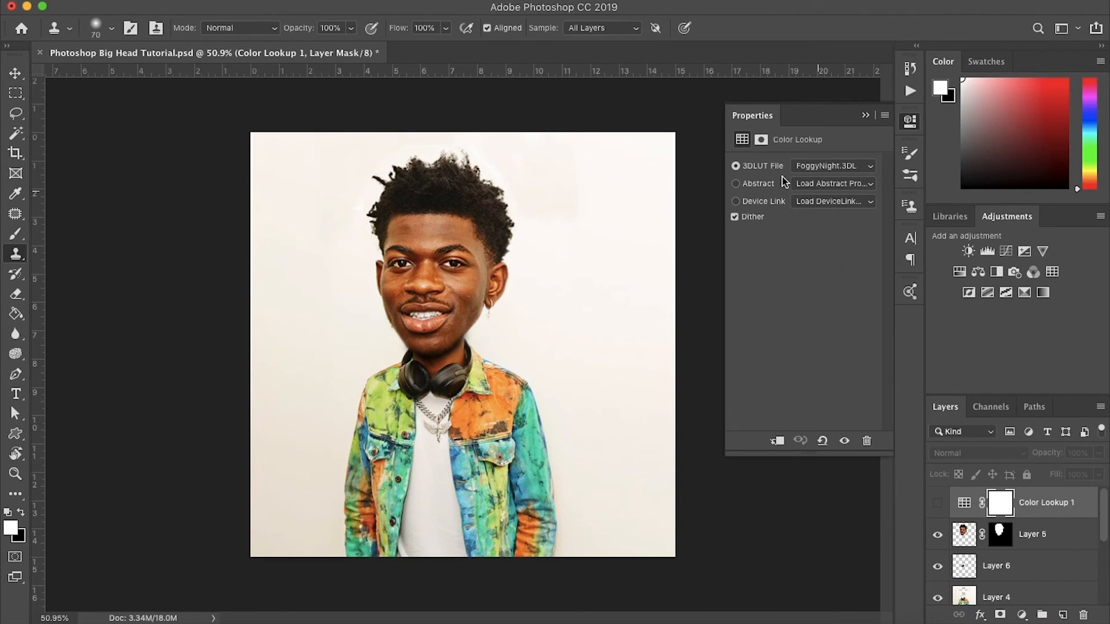
pyautogui.click(937, 503)
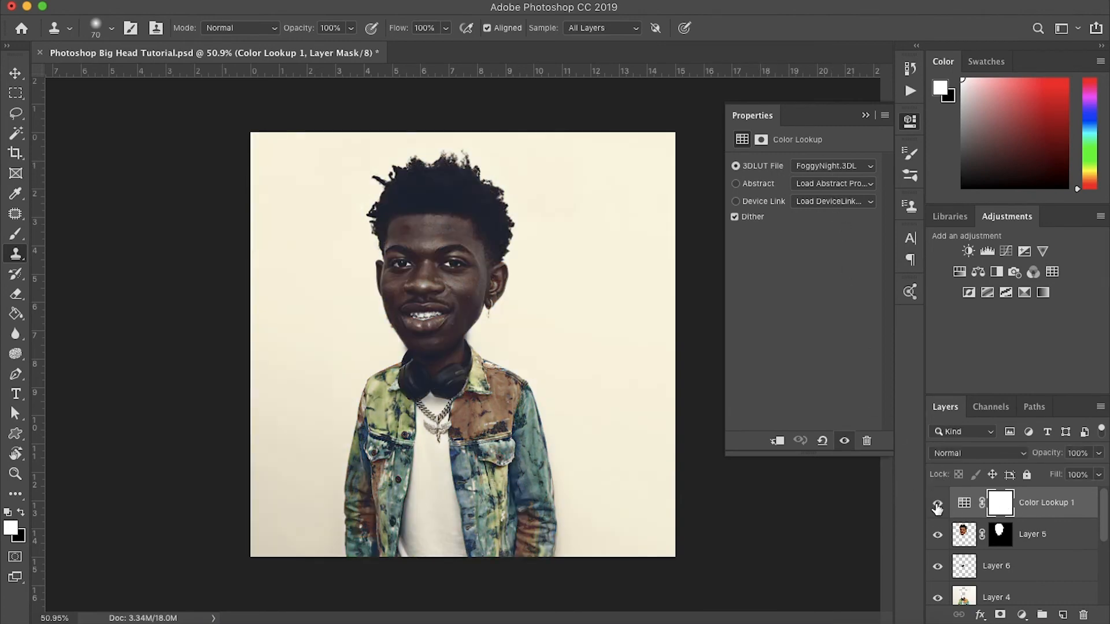